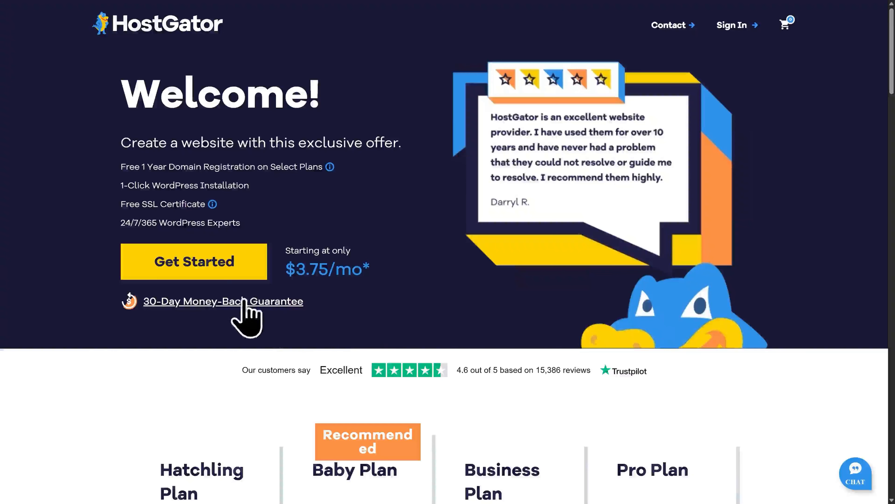
Open the hosting plans from the HostGator welcome offer page.
{"action": "left_click", "coordinate": [209, 270]}
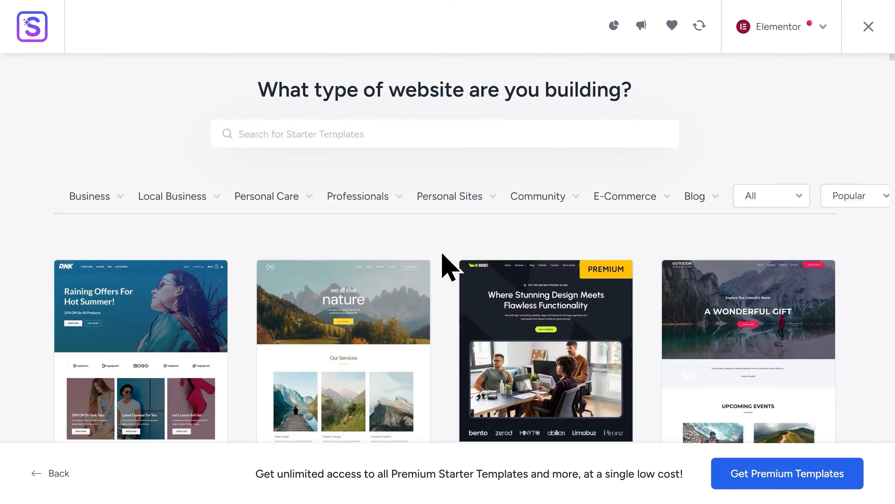
Set the Outdoor Adventure starter template's font pair to Work Sans & Inter.
{"action": "scroll", "coordinate": [443, 255], "scroll_direction": "down", "scroll_amount": 5}
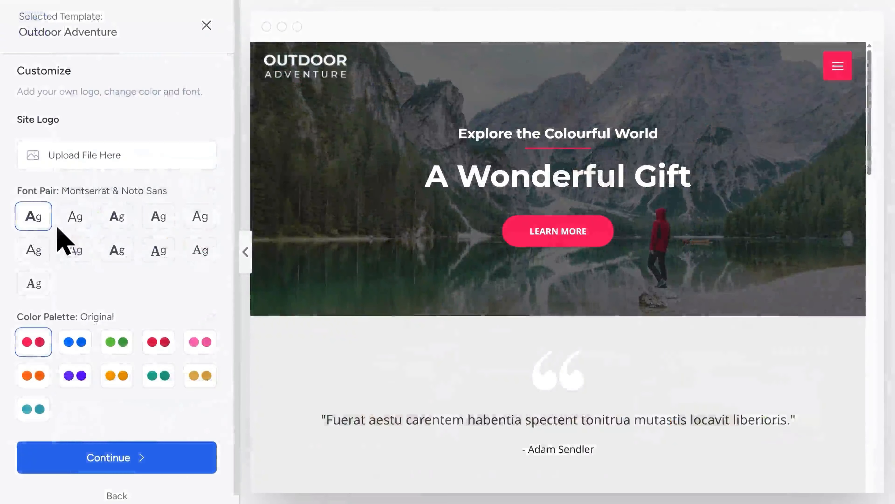
{"action": "left_click", "coordinate": [73, 221]}
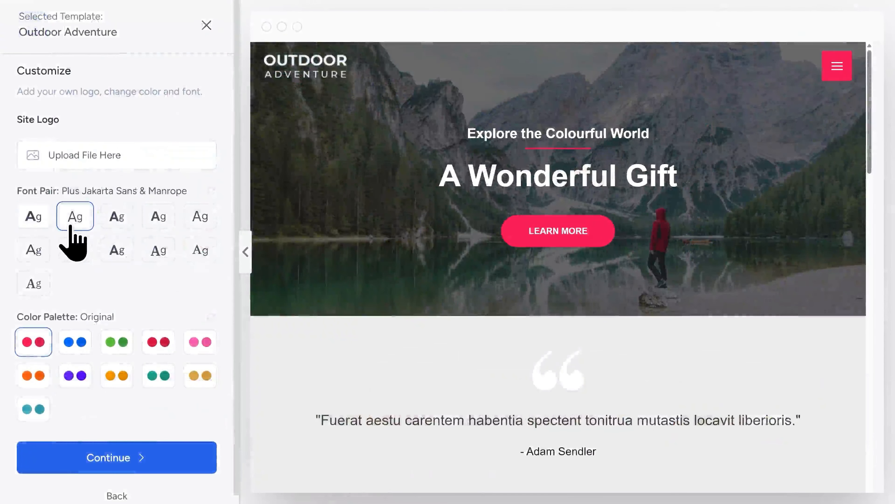
{"action": "left_click", "coordinate": [112, 225]}
{"action": "left_click", "coordinate": [158, 227]}
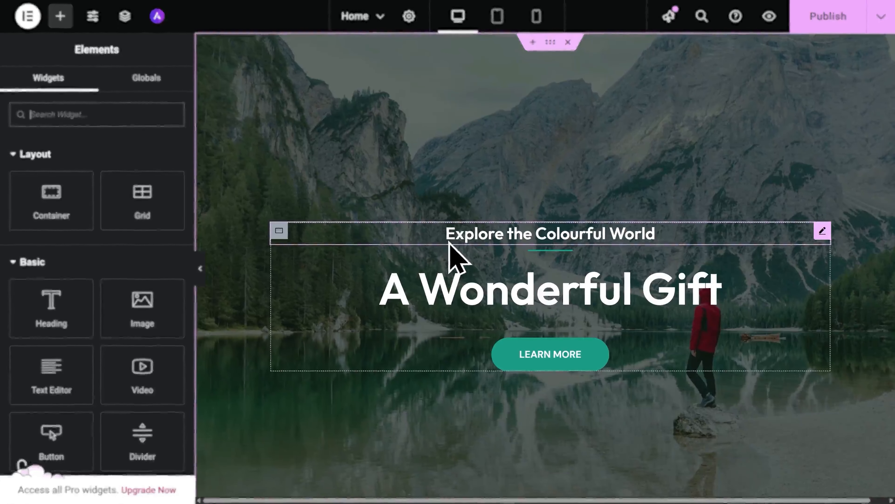
Replace the small hero heading "Explore the Colourful World" with the text "Welcome to my webs".
{"action": "left_click", "coordinate": [446, 236]}
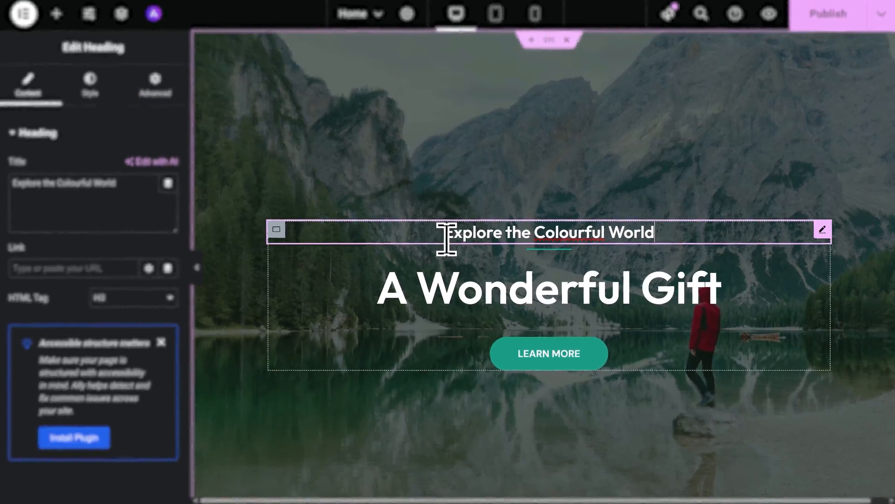
{"action": "key", "text": "ctrl+a"}
{"action": "type", "text": "We"}
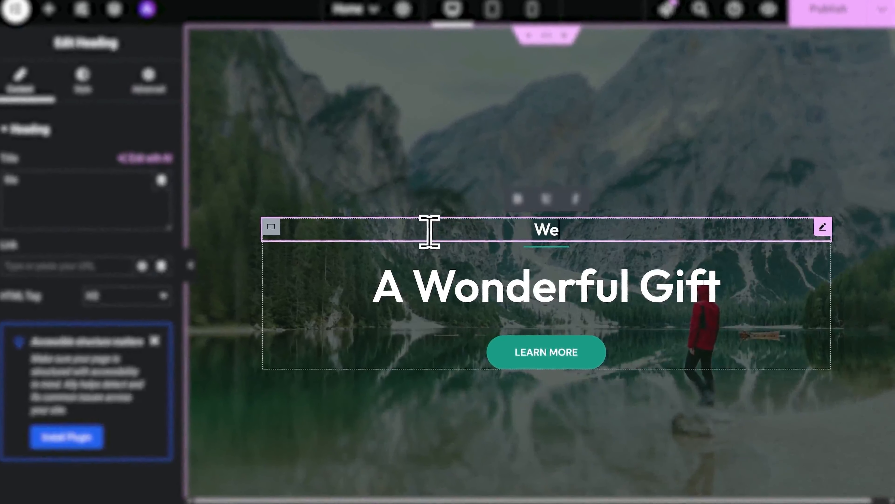
{"action": "type", "text": "lcome to my webs"}
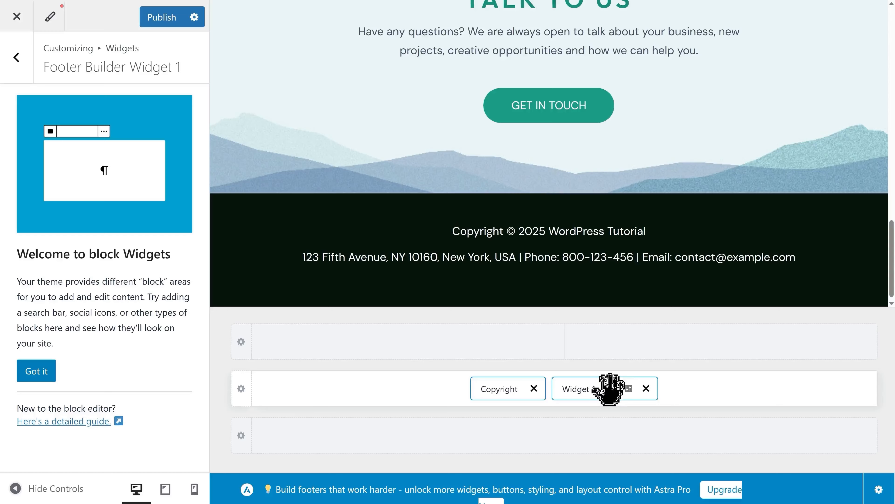
Place Widget 1 beside the Copyright element in the footer's middle row and publish the customization.
{"action": "left_click_drag", "start_coordinate": [610, 388], "coordinate": [580, 379]}
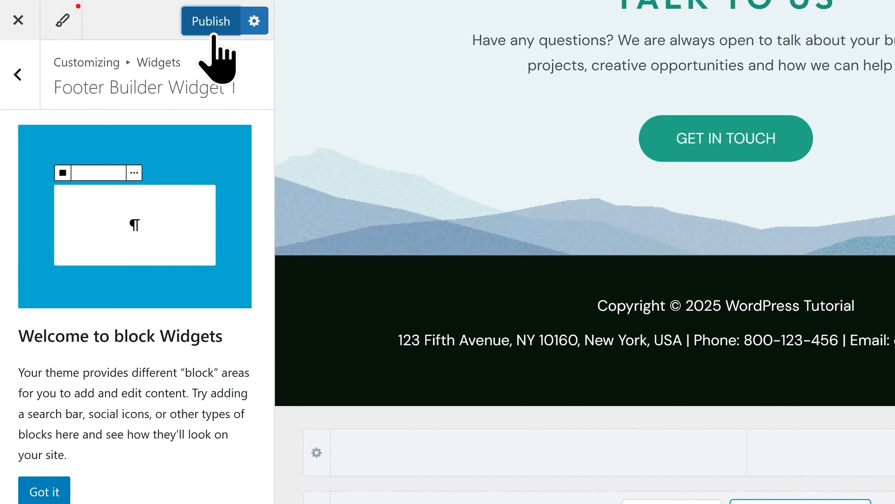
{"action": "left_click", "coordinate": [162, 20]}
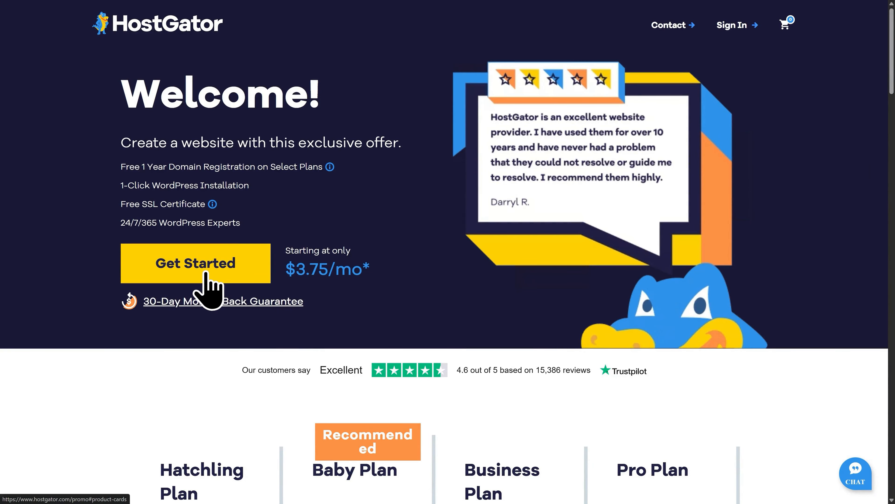
Compare the features of the HostGator hosting plans and choose the Baby Plan.
{"action": "left_click", "coordinate": [206, 279]}
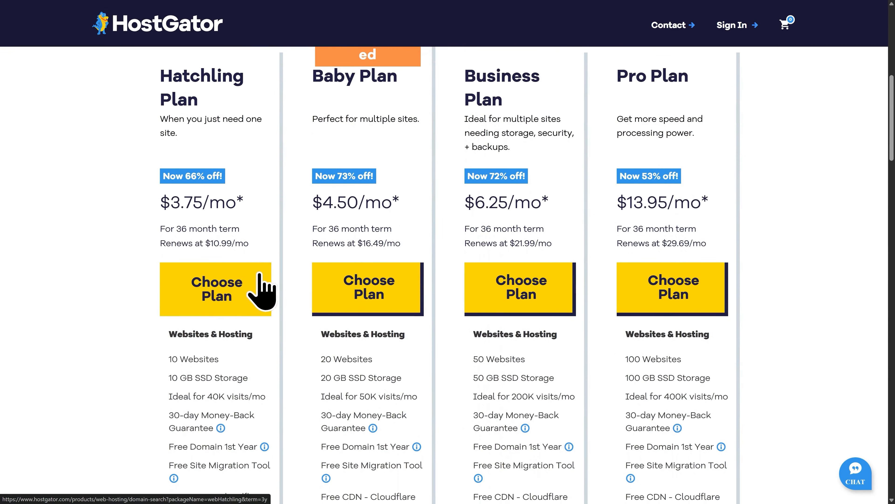
{"action": "scroll", "coordinate": [260, 273], "scroll_direction": "up", "scroll_amount": 1}
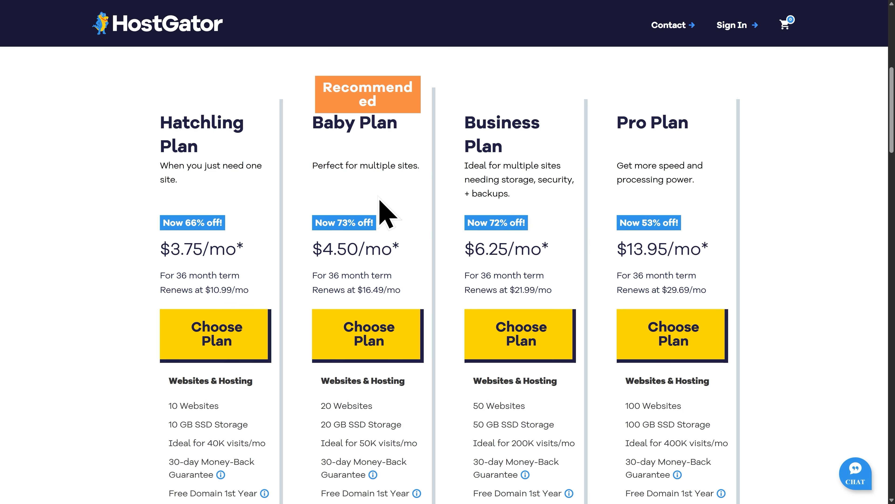
{"action": "scroll", "coordinate": [382, 211], "scroll_direction": "down", "scroll_amount": 5}
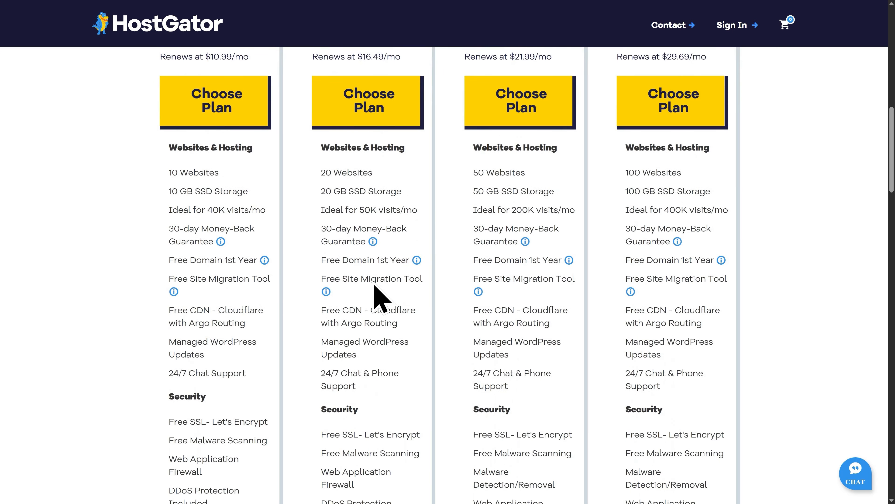
{"action": "scroll", "coordinate": [374, 285], "scroll_direction": "up", "scroll_amount": 5}
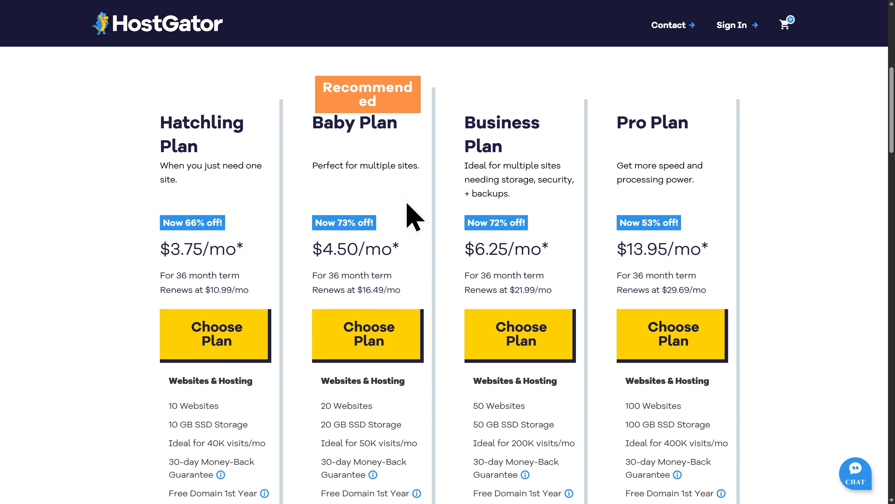
{"action": "left_click", "coordinate": [367, 346]}
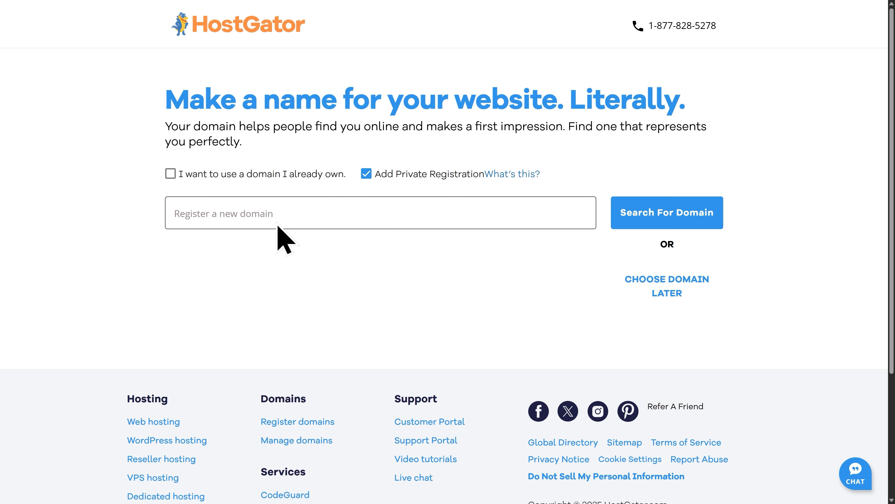
Search for hostgatorwptutorial.com as the new domain to register, keeping private registration selected.
{"action": "left_click", "coordinate": [256, 214]}
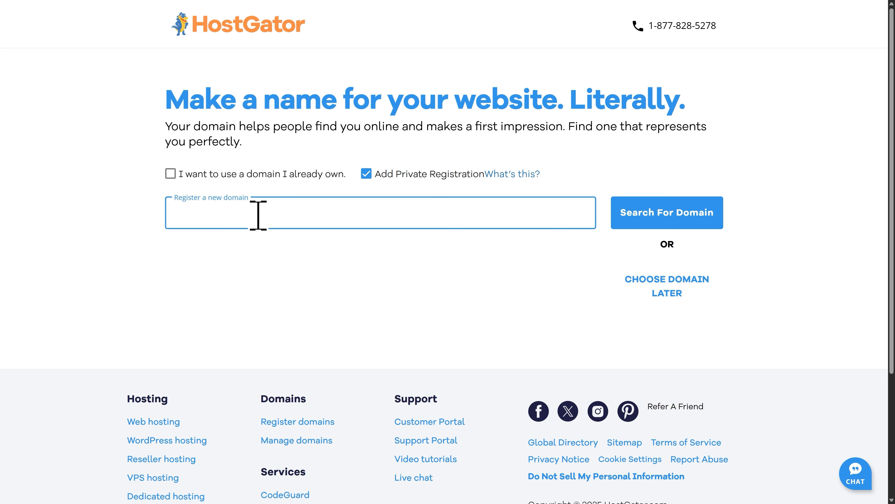
{"action": "type", "text": "hostgatorwptu"}
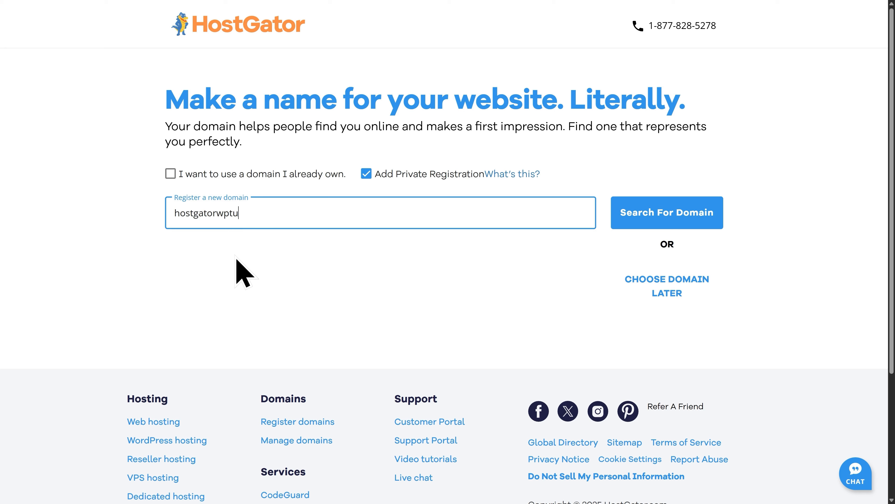
{"action": "type", "text": "torial.com"}
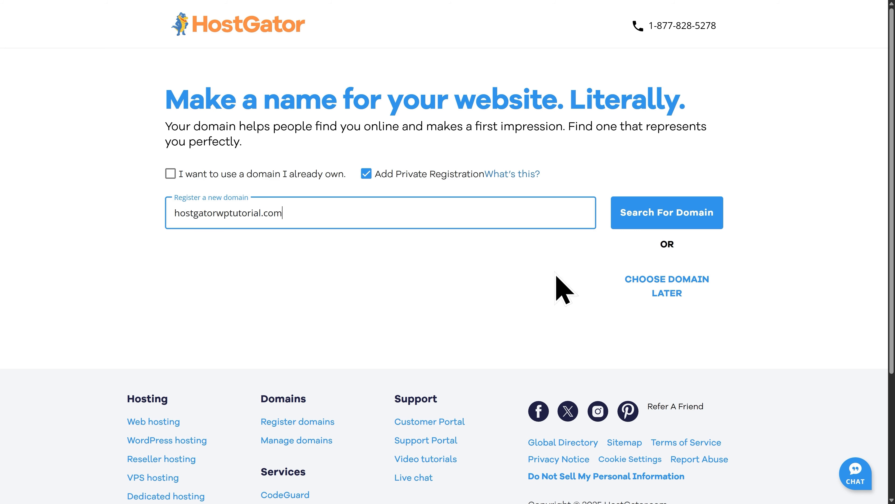
{"action": "left_click", "coordinate": [665, 228]}
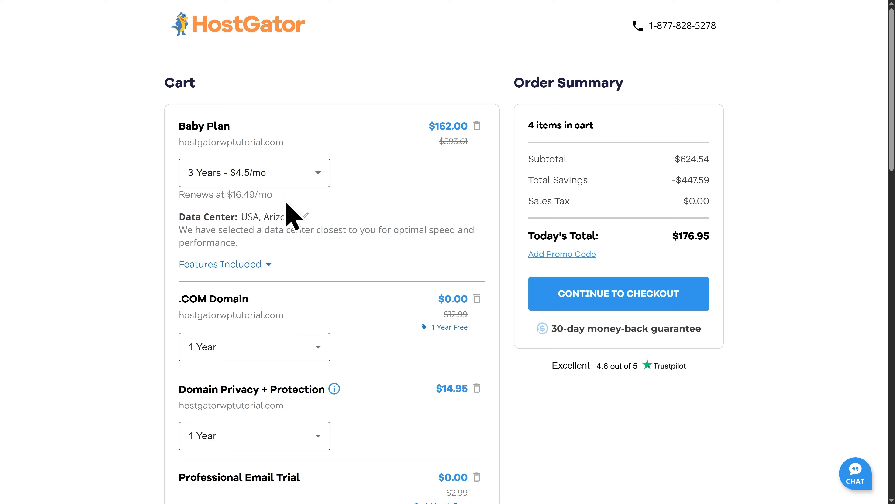
Set the Baby Plan's term to 1 Year in the cart, review the remaining items and continue to checkout.
{"action": "left_click", "coordinate": [218, 186]}
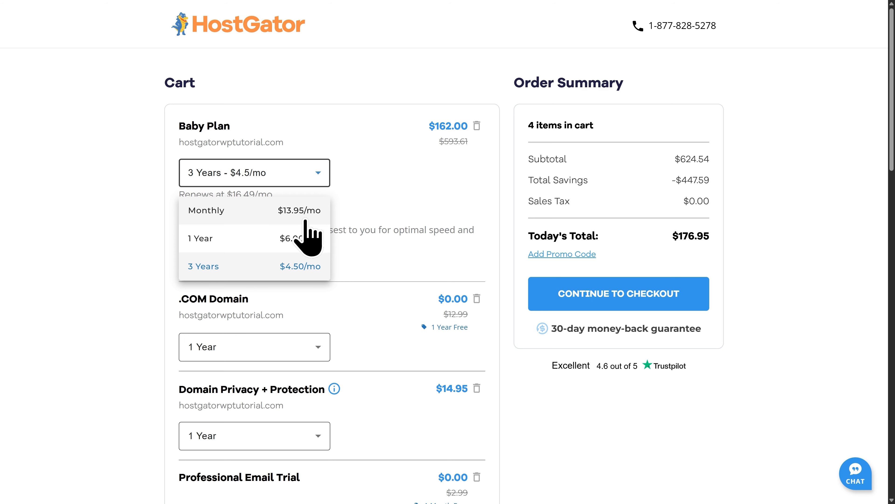
{"action": "left_click", "coordinate": [235, 242]}
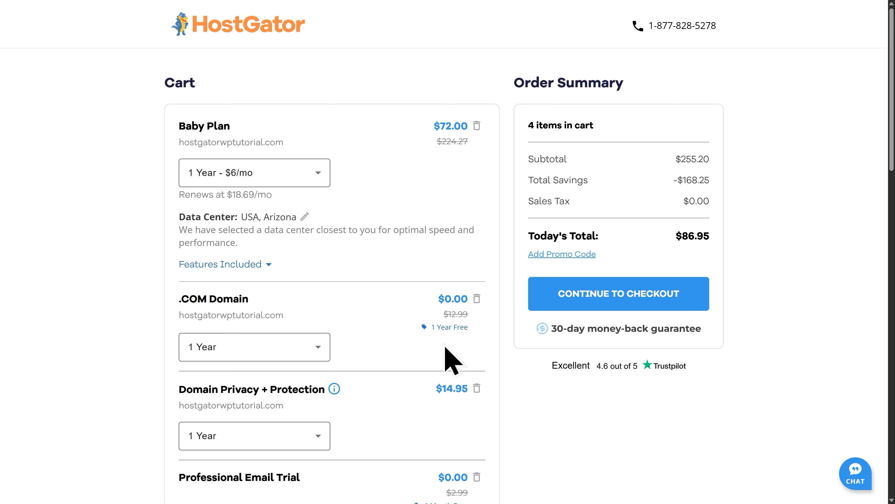
{"action": "scroll", "coordinate": [380, 384], "scroll_direction": "down", "scroll_amount": 4}
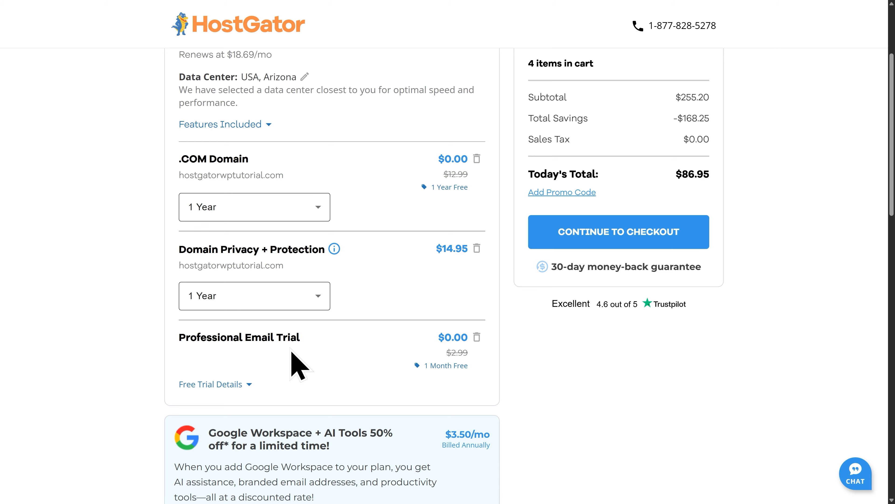
{"action": "scroll", "coordinate": [345, 339], "scroll_direction": "down", "scroll_amount": 8}
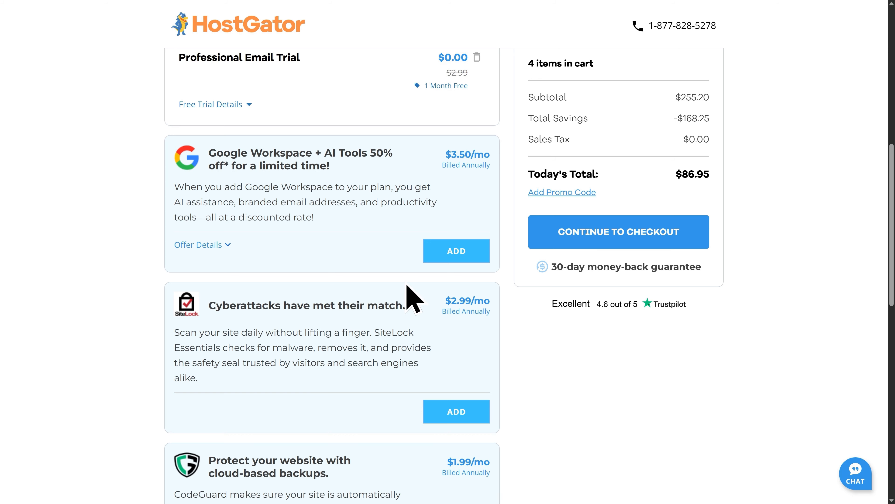
{"action": "scroll", "coordinate": [406, 285], "scroll_direction": "up", "scroll_amount": 10}
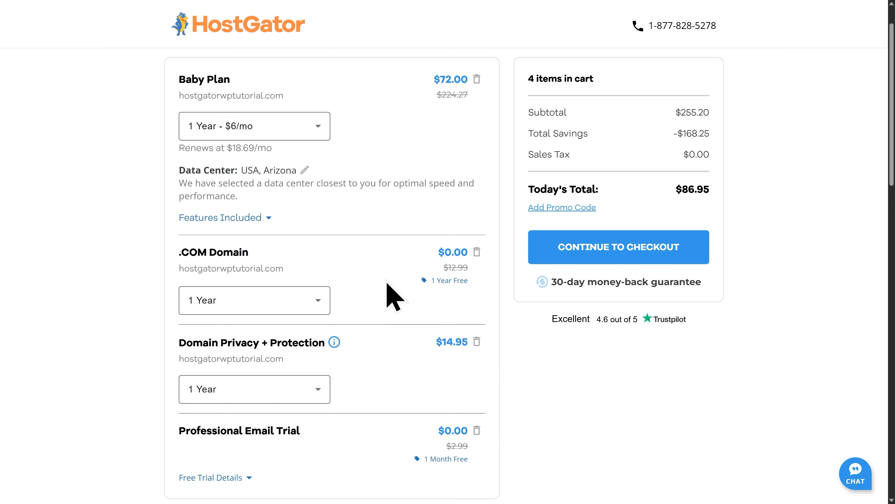
{"action": "left_click", "coordinate": [623, 261]}
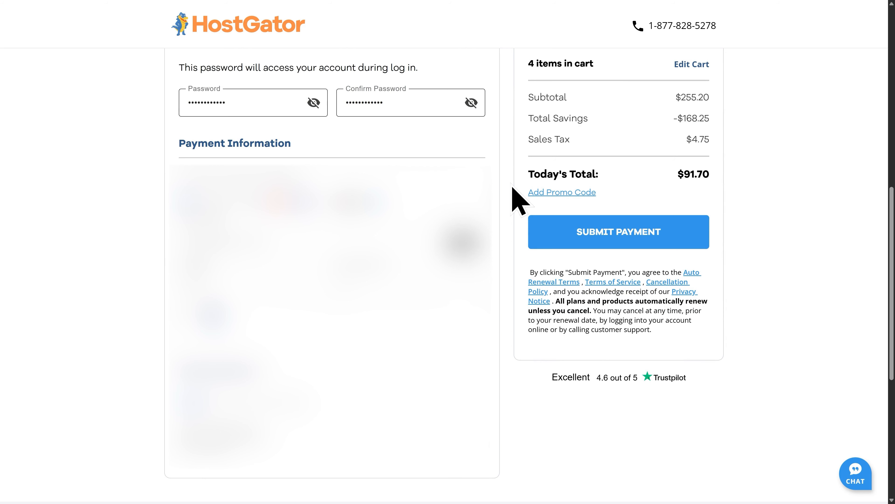
Submit the payment for the hosting order and log in through the new account to the WordPress site.
{"action": "left_click", "coordinate": [620, 244]}
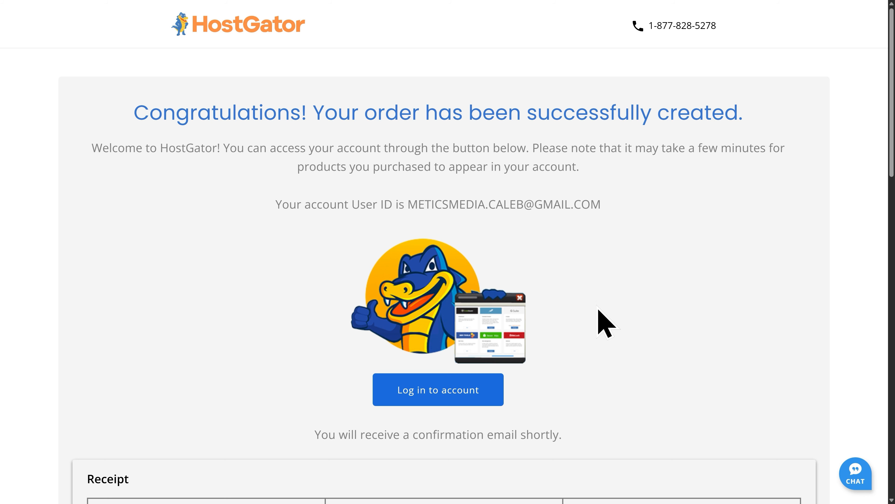
{"action": "left_click", "coordinate": [437, 401]}
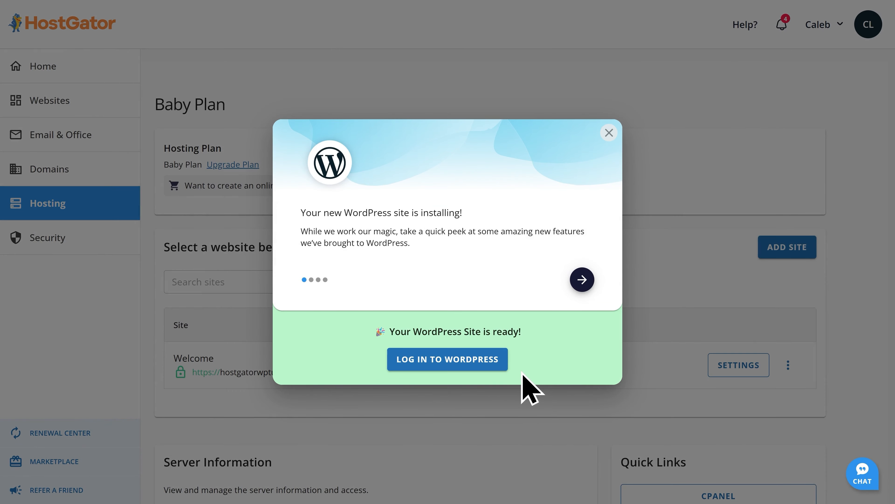
{"action": "left_click", "coordinate": [444, 364]}
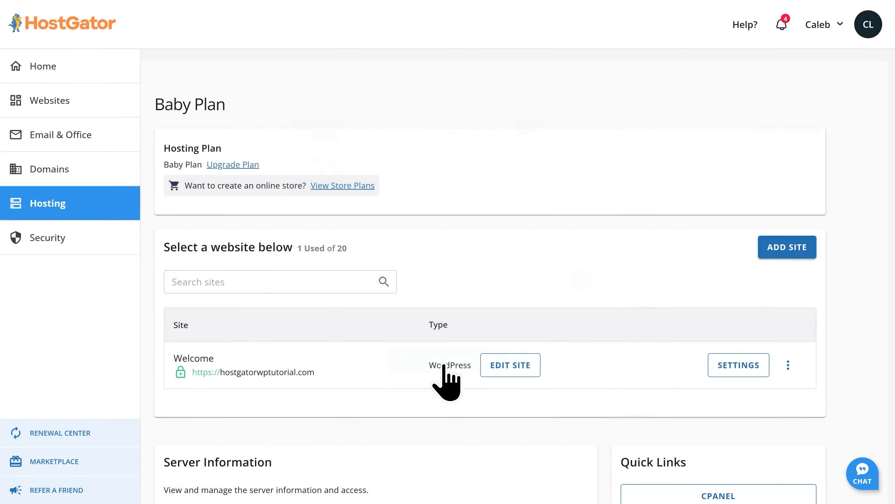
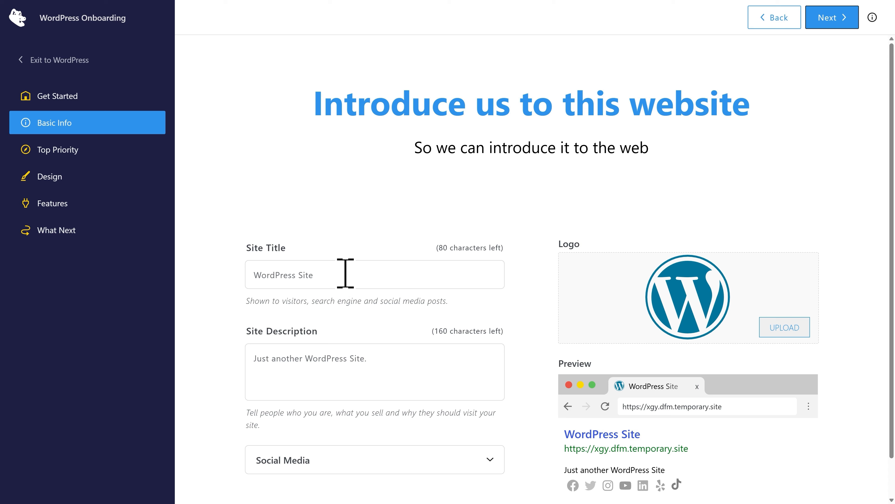
Enter "WordPress Tutorial Website" as the site title and "Creating WordPress Tutorials" as the site description.
{"action": "left_click", "coordinate": [345, 274]}
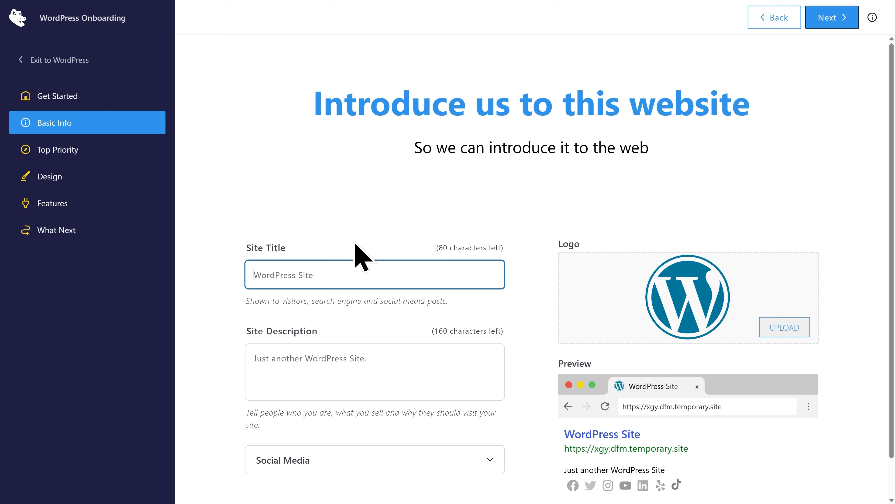
{"action": "type", "text": "WordPress Tutorial Website"}
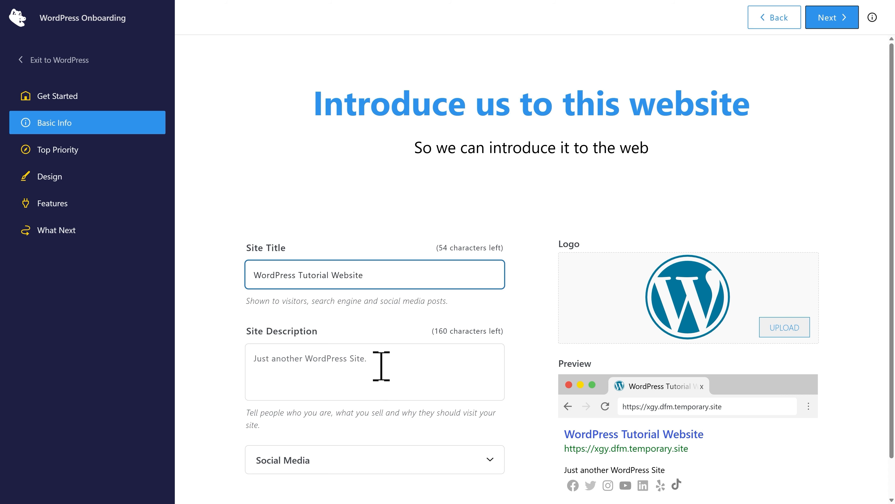
{"action": "left_click", "coordinate": [381, 366]}
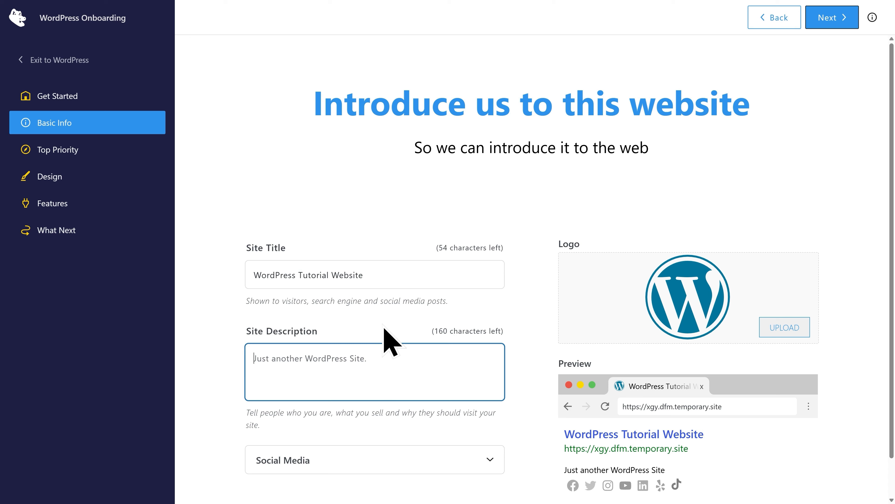
{"action": "type", "text": "Creating WordPres"}
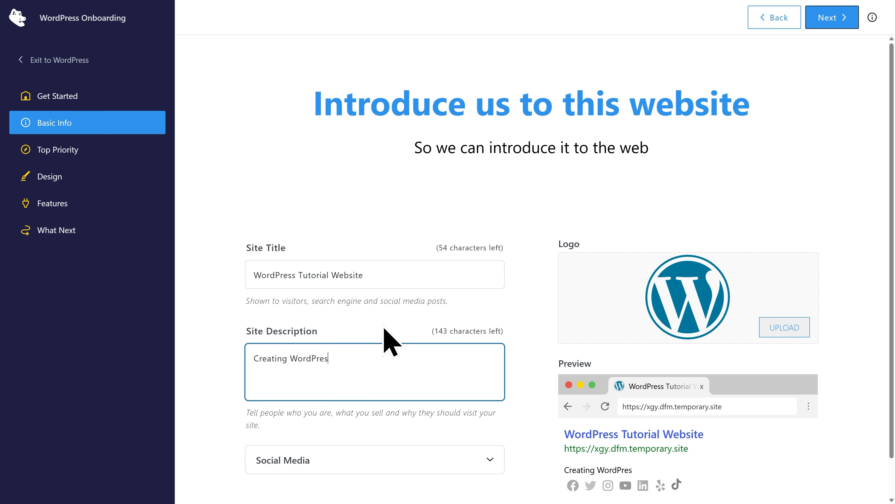
{"action": "type", "text": "s Tutorials"}
{"action": "left_click", "coordinate": [385, 333]}
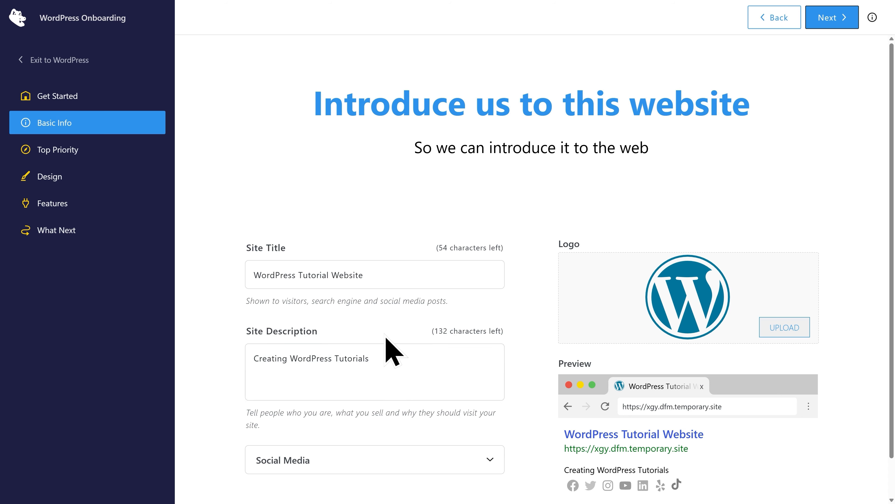
Exit the WordPress onboarding to the admin area without finishing the remaining setup stages.
{"action": "scroll", "coordinate": [388, 353], "scroll_direction": "down", "scroll_amount": 2}
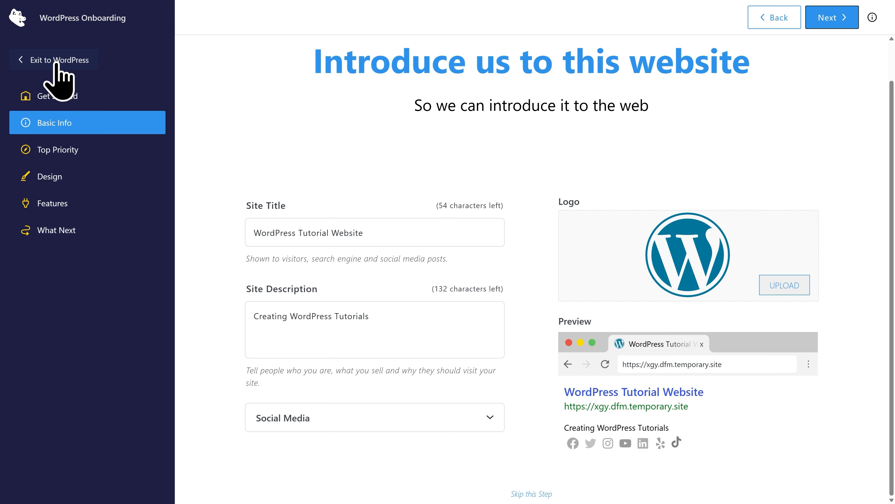
{"action": "left_click", "coordinate": [57, 61]}
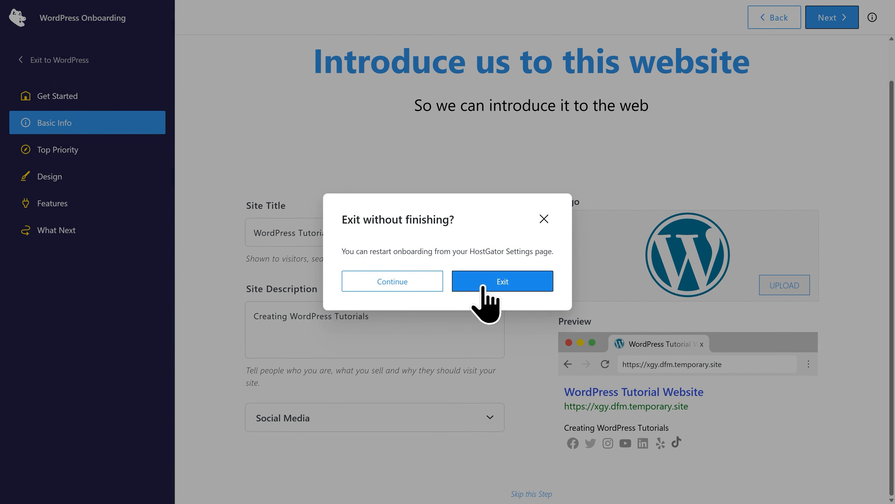
{"action": "left_click", "coordinate": [499, 290]}
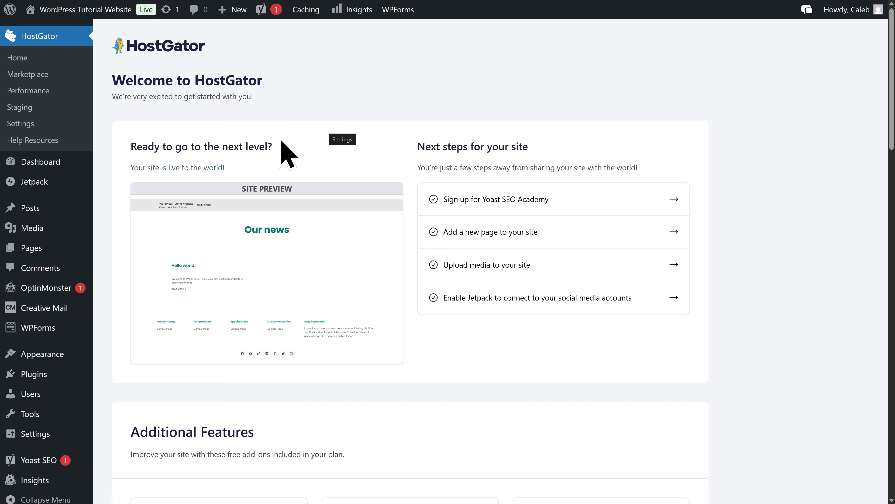
Hide Site Health Status, At a Glance, Activity, Quick Draft and WordPress Events and News from the Dashboard home screen.
{"action": "mouse_move", "coordinate": [62, 164]}
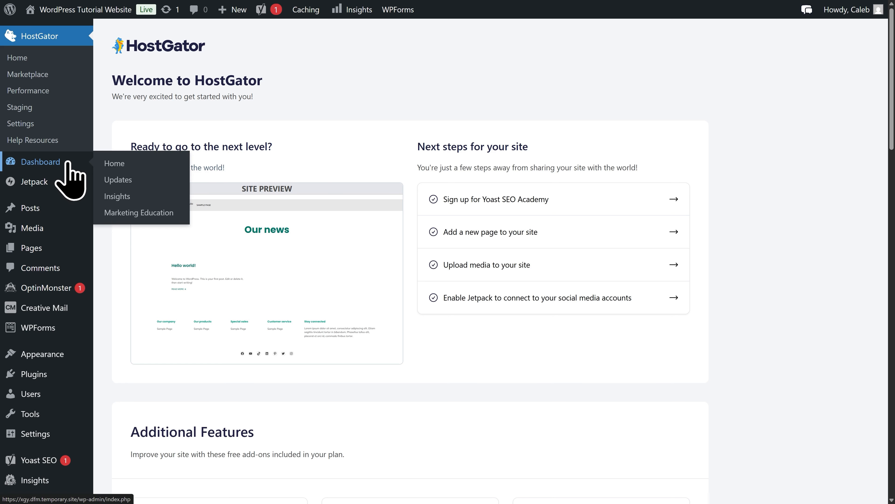
{"action": "left_click", "coordinate": [68, 163]}
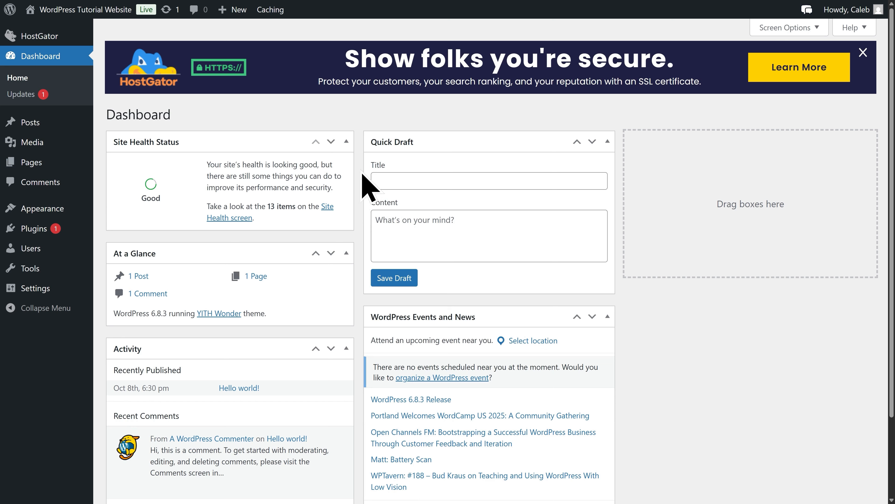
{"action": "left_click", "coordinate": [793, 31]}
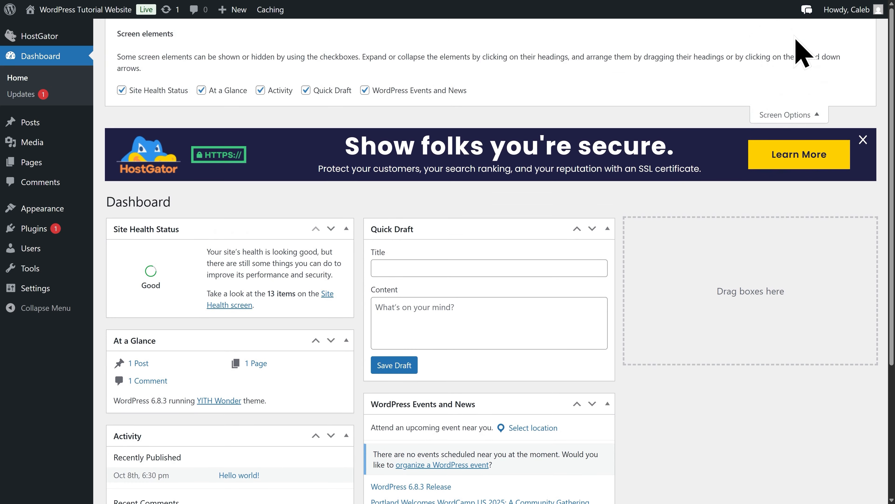
{"action": "left_click", "coordinate": [395, 91]}
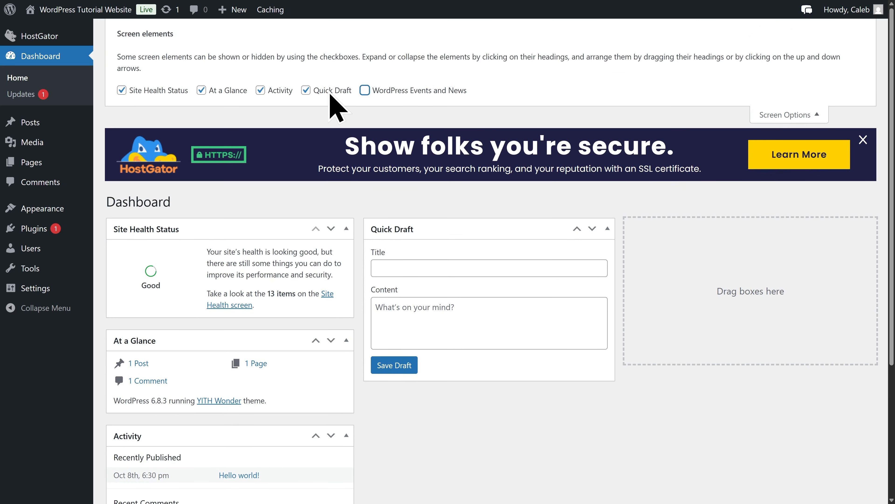
{"action": "left_click", "coordinate": [319, 92]}
{"action": "left_click", "coordinate": [273, 91]}
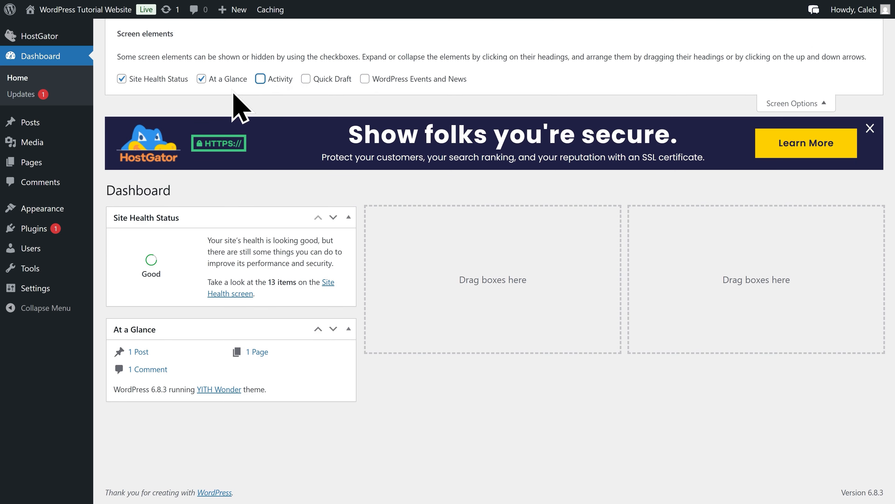
{"action": "left_click", "coordinate": [221, 80]}
{"action": "left_click", "coordinate": [150, 81]}
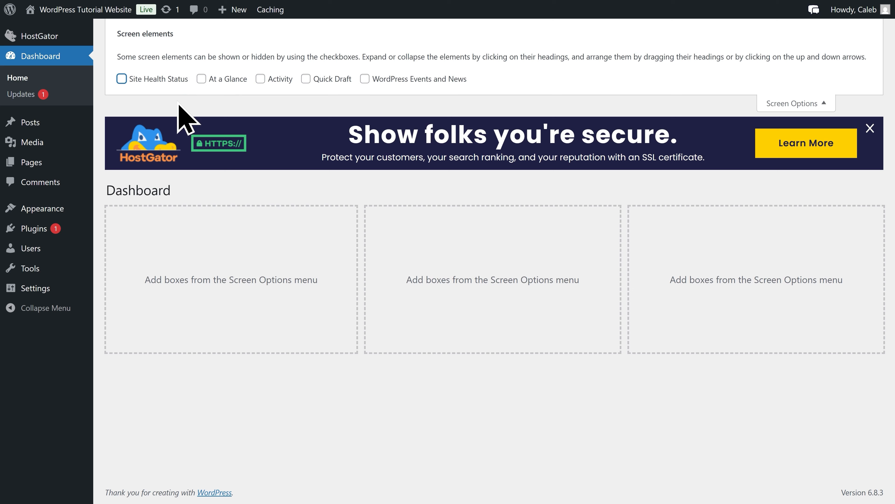
{"action": "left_click", "coordinate": [775, 108]}
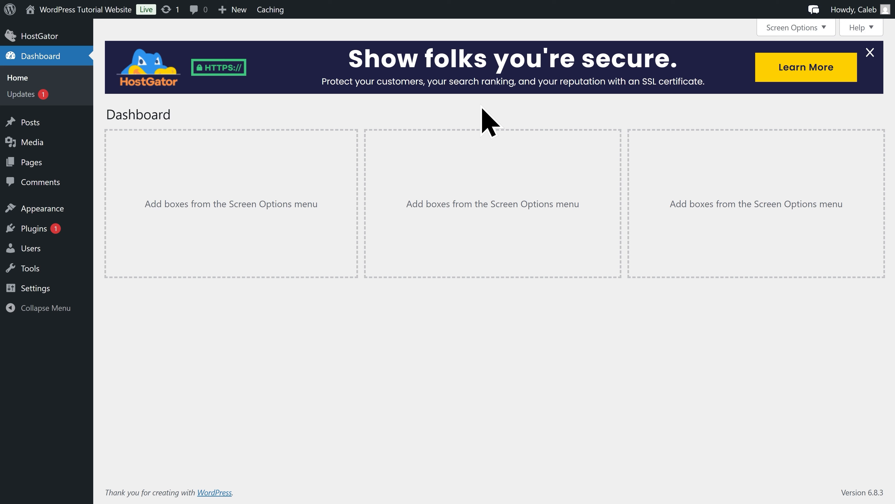
Search the themes available to add for "Astra".
{"action": "mouse_move", "coordinate": [61, 216]}
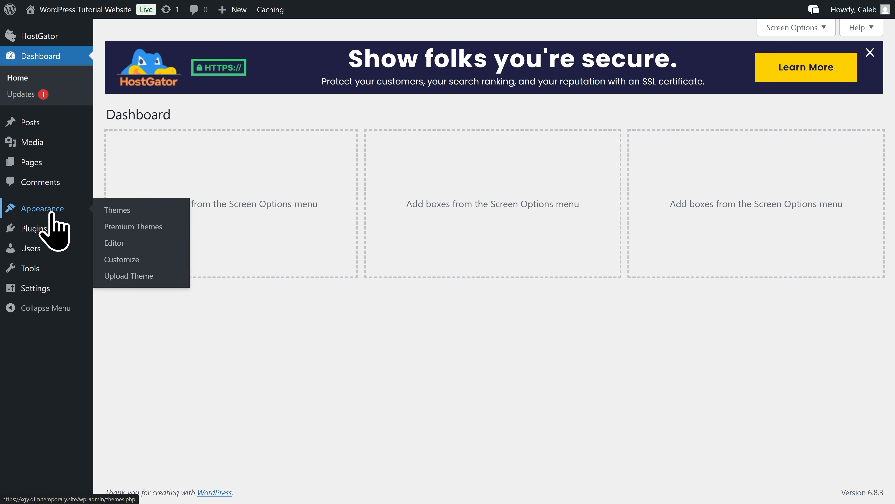
{"action": "left_click", "coordinate": [52, 214]}
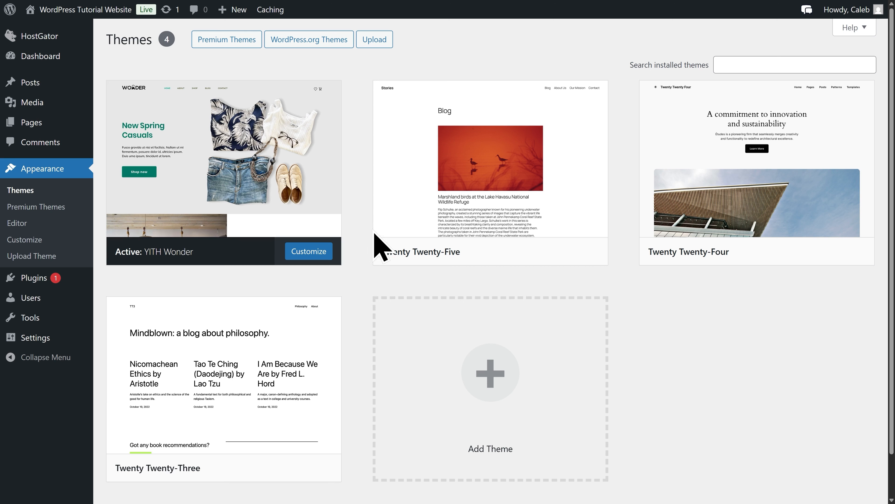
{"action": "left_click", "coordinate": [494, 387]}
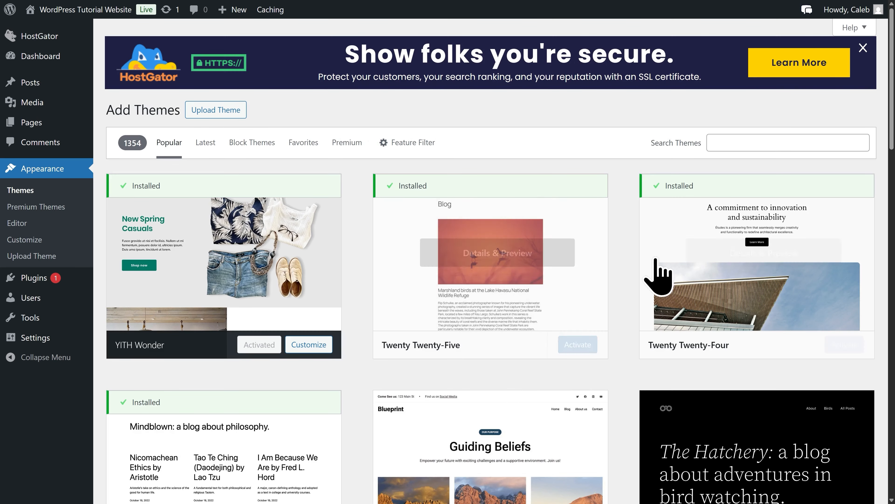
{"action": "left_click", "coordinate": [734, 144]}
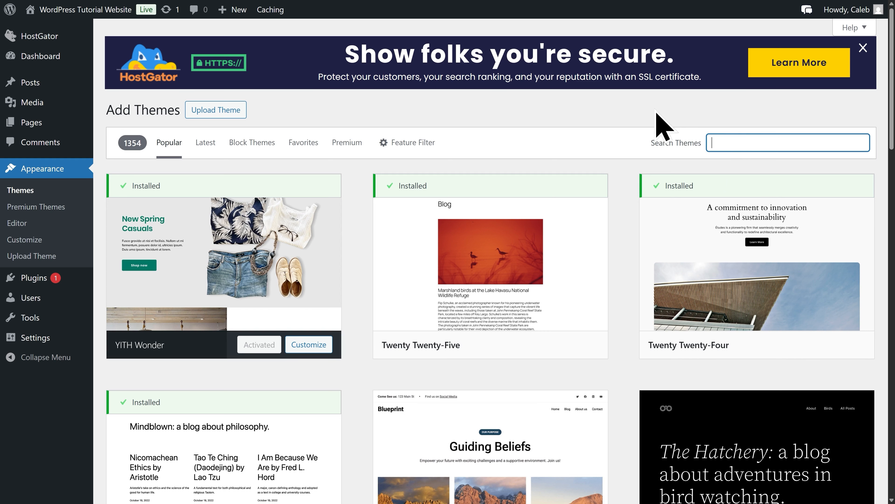
{"action": "type", "text": "Astra"}
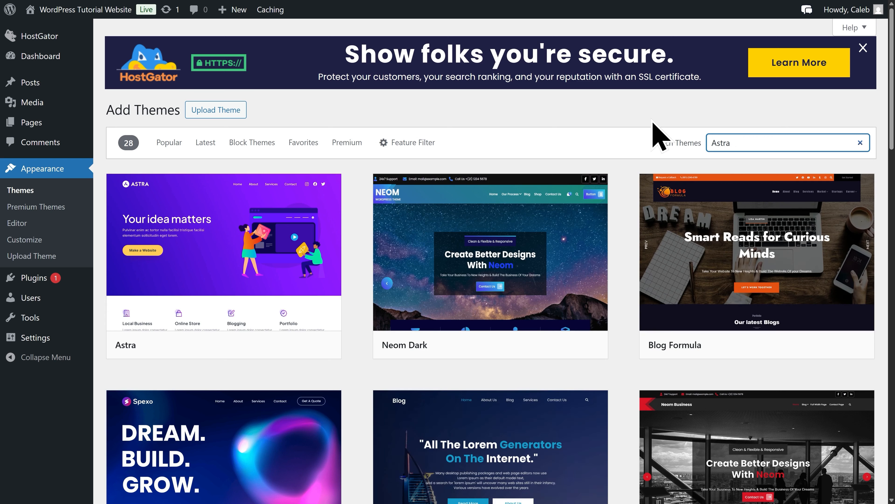
Install and activate the Astra theme, and dismiss its welcome banner.
{"action": "mouse_move", "coordinate": [292, 300]}
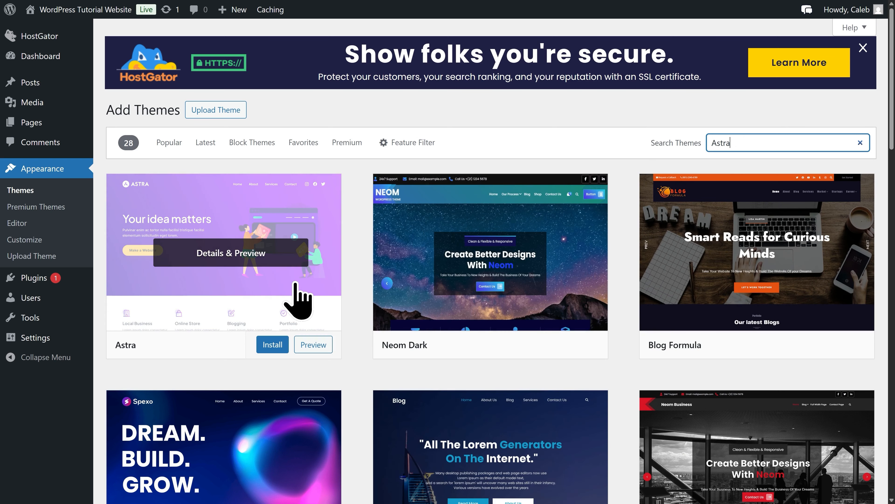
{"action": "left_click", "coordinate": [270, 345]}
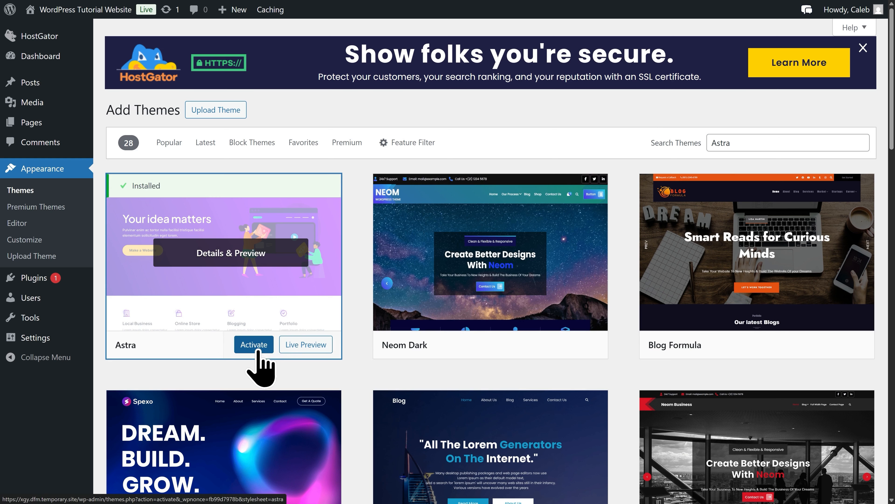
{"action": "left_click", "coordinate": [258, 351]}
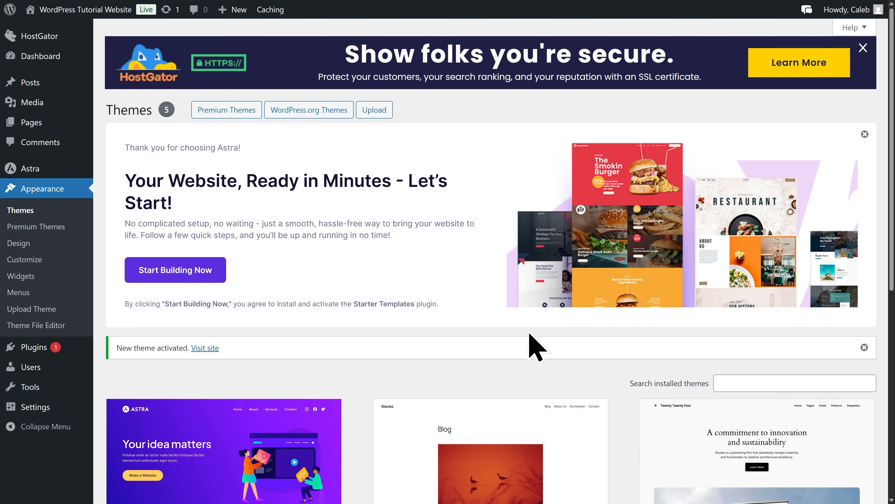
{"action": "left_click", "coordinate": [865, 135]}
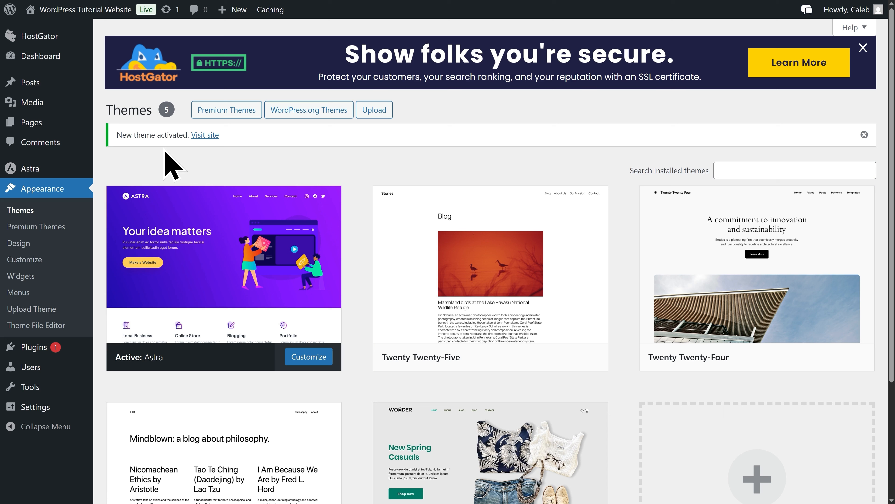
Deactivate all the installed plugins with one bulk action.
{"action": "mouse_move", "coordinate": [43, 351]}
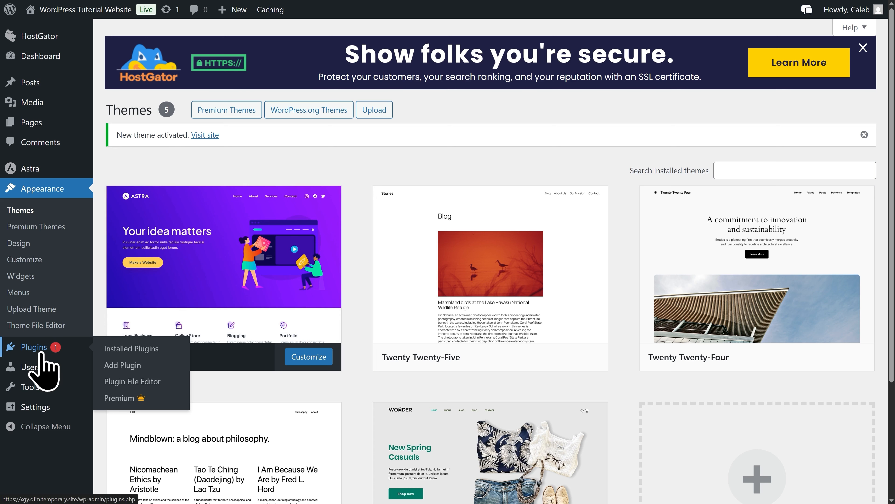
{"action": "left_click", "coordinate": [42, 349]}
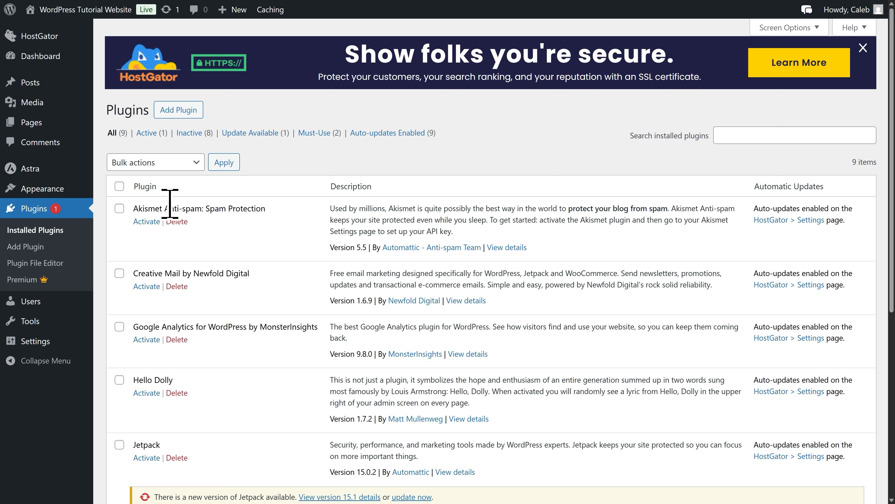
{"action": "left_click", "coordinate": [119, 185]}
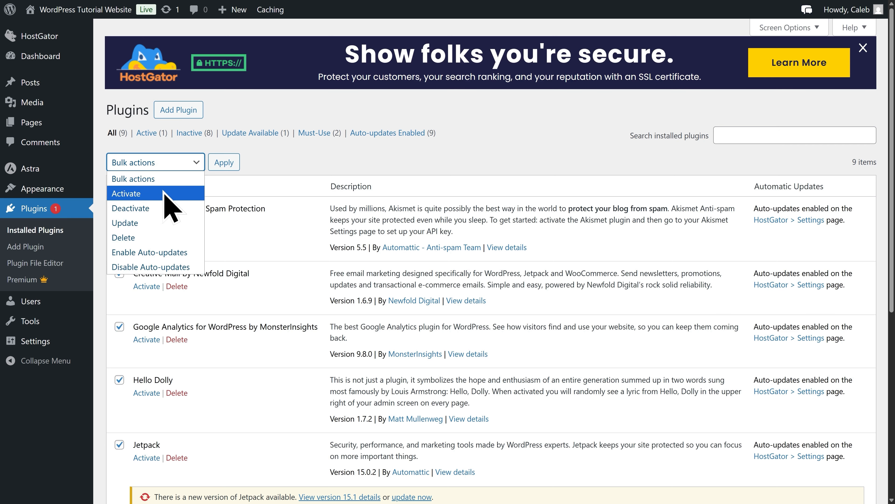
{"action": "left_click", "coordinate": [153, 209]}
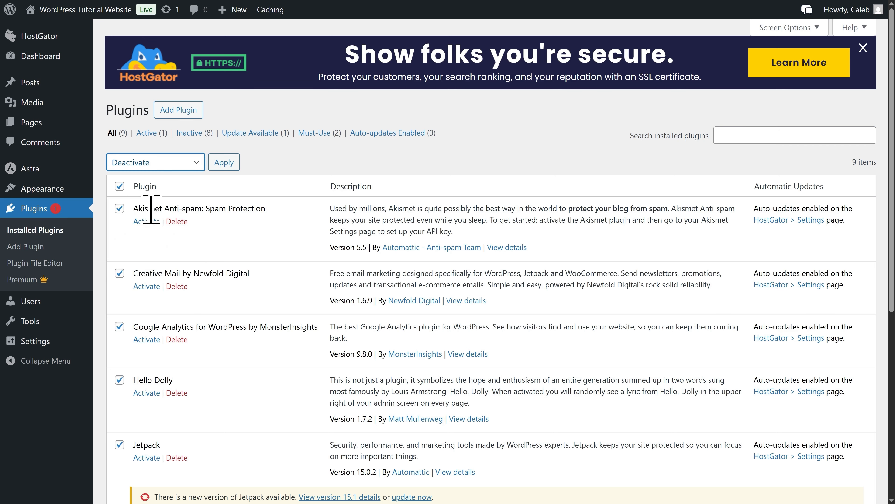
{"action": "left_click", "coordinate": [234, 170]}
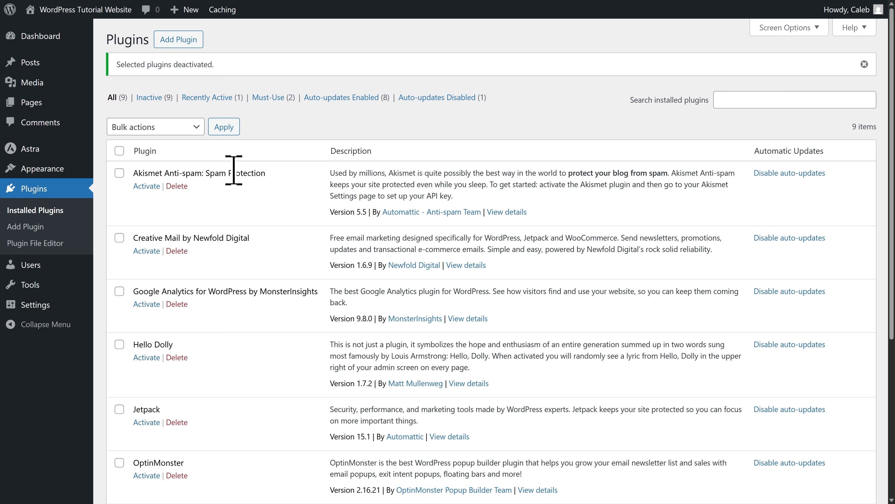
Delete all the installed plugins with one bulk action.
{"action": "left_click", "coordinate": [120, 150]}
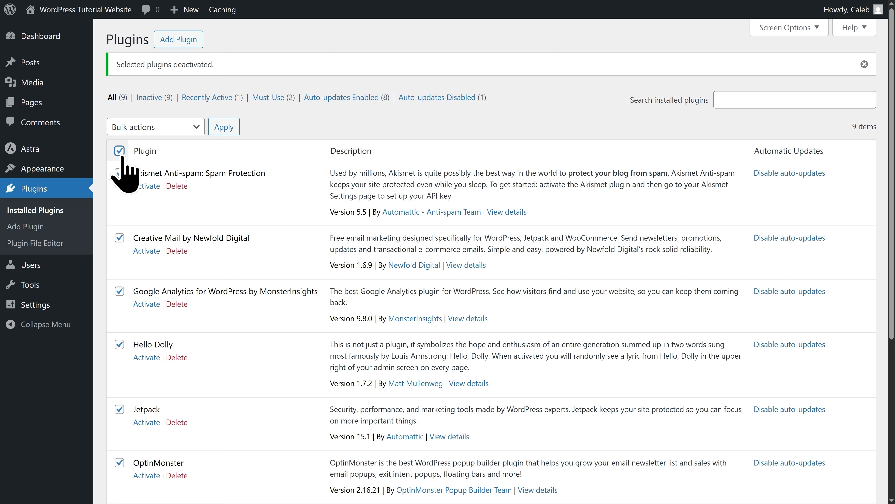
{"action": "left_click", "coordinate": [159, 133]}
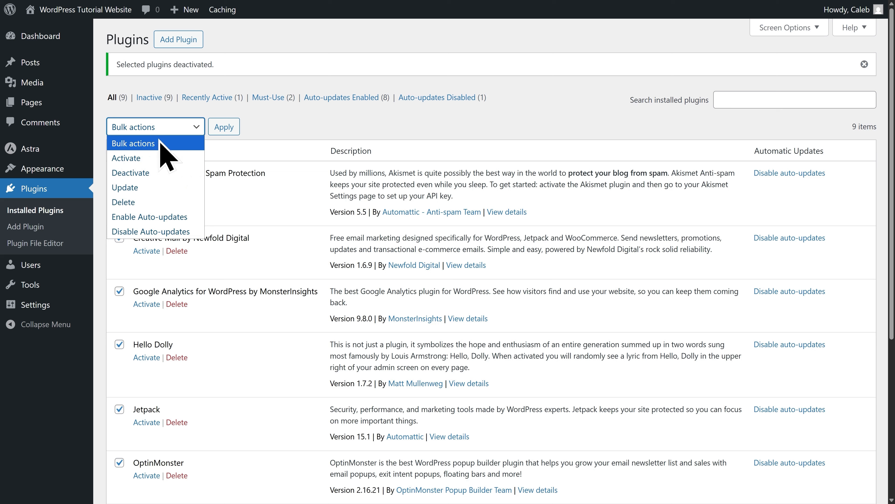
{"action": "left_click", "coordinate": [147, 203]}
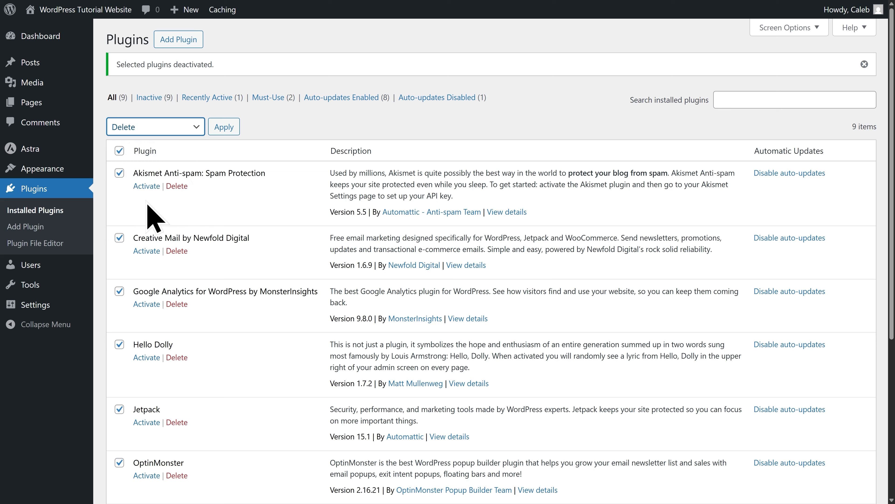
{"action": "left_click", "coordinate": [223, 133]}
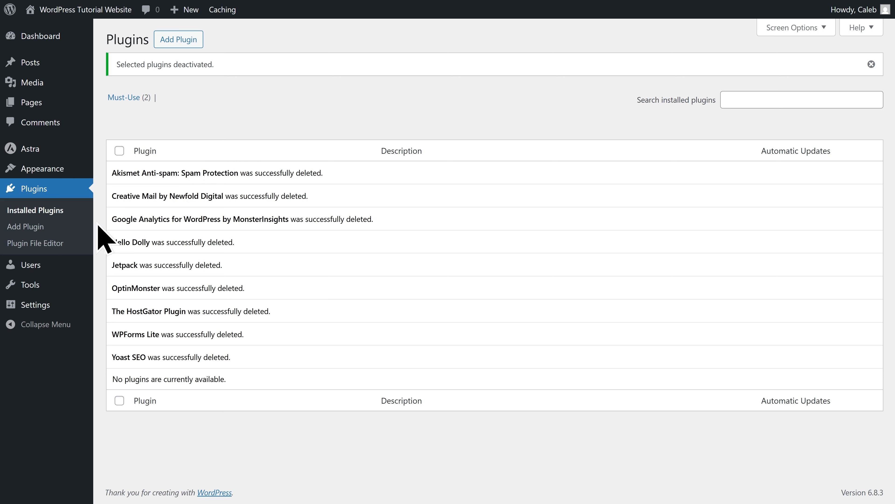
Search the plugins available to add for "Starter Templates", and install and activate the one by Brainstorm Force.
{"action": "left_click", "coordinate": [59, 231]}
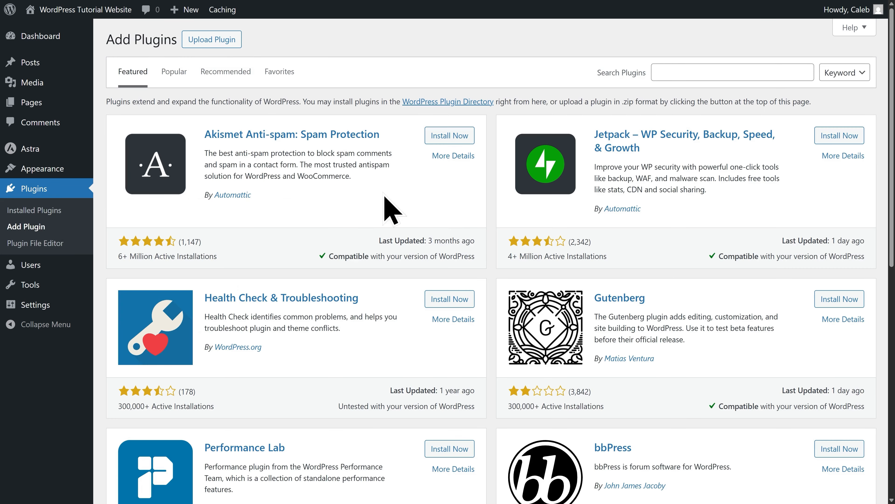
{"action": "left_click", "coordinate": [684, 74]}
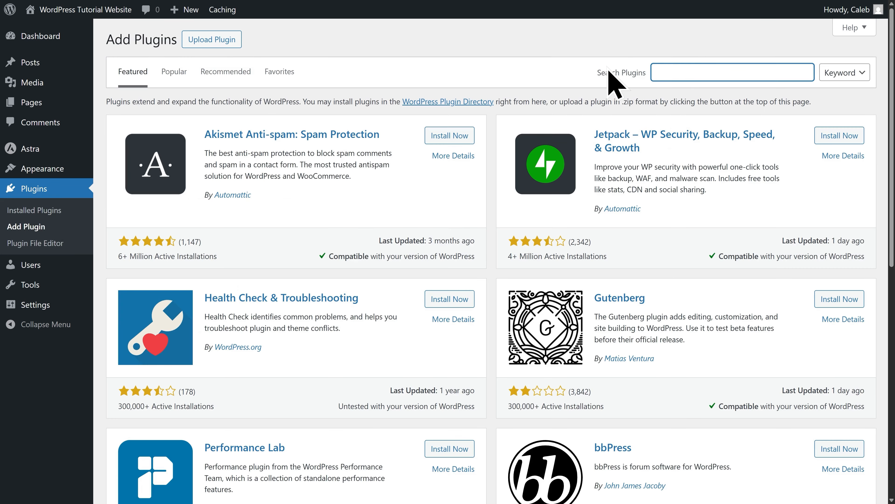
{"action": "type", "text": "Starter Templates"}
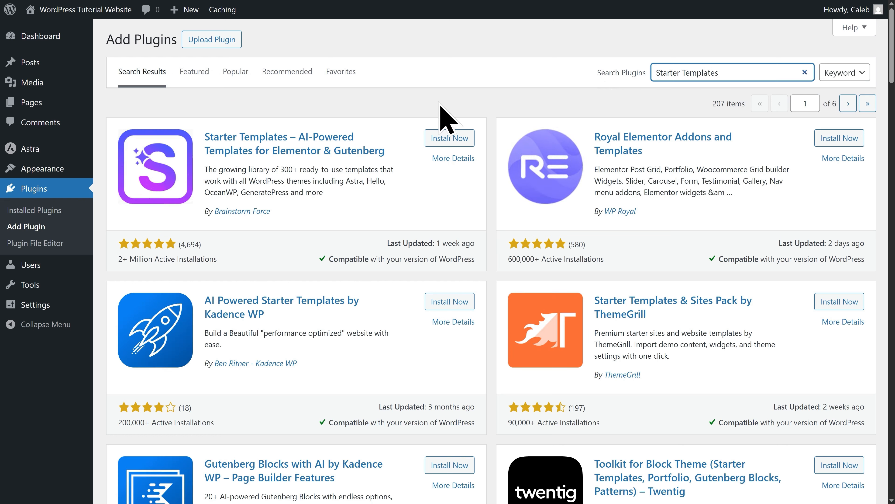
{"action": "left_click", "coordinate": [447, 141]}
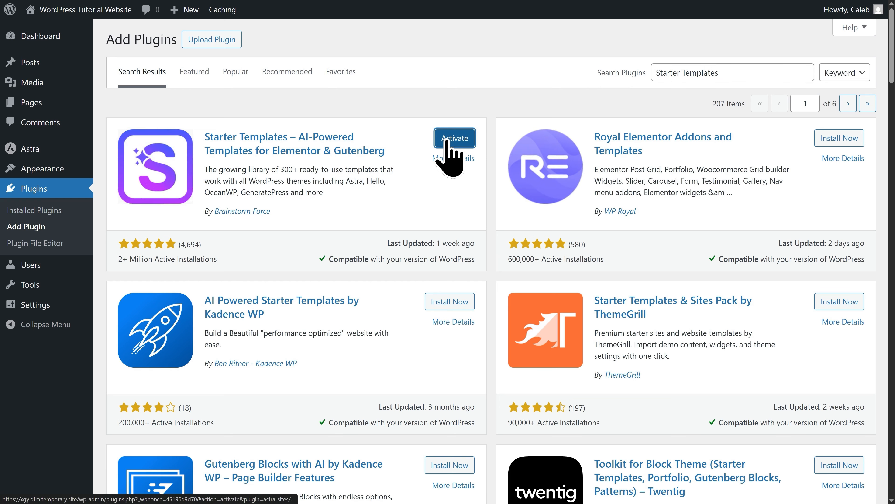
{"action": "left_click", "coordinate": [447, 140]}
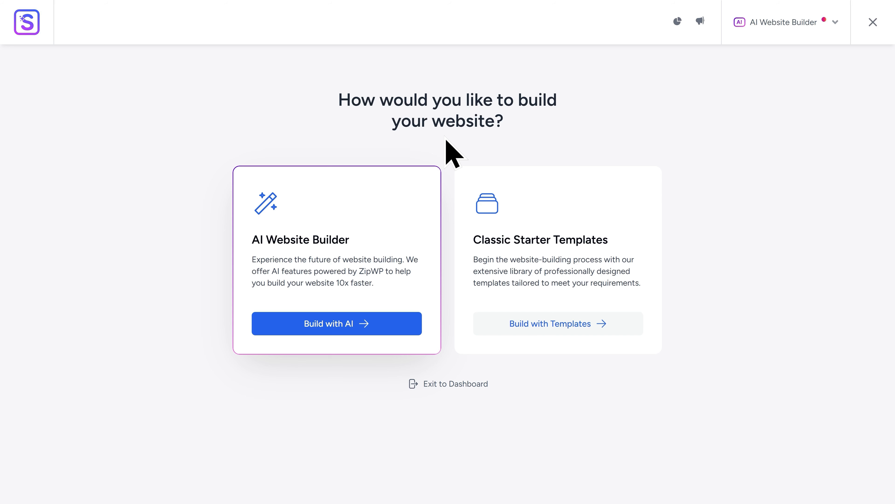
Exit the Starter Templates wizard and save the General Settings with the option to disable Elementor Page Builder Templates unticked.
{"action": "left_click", "coordinate": [780, 25]}
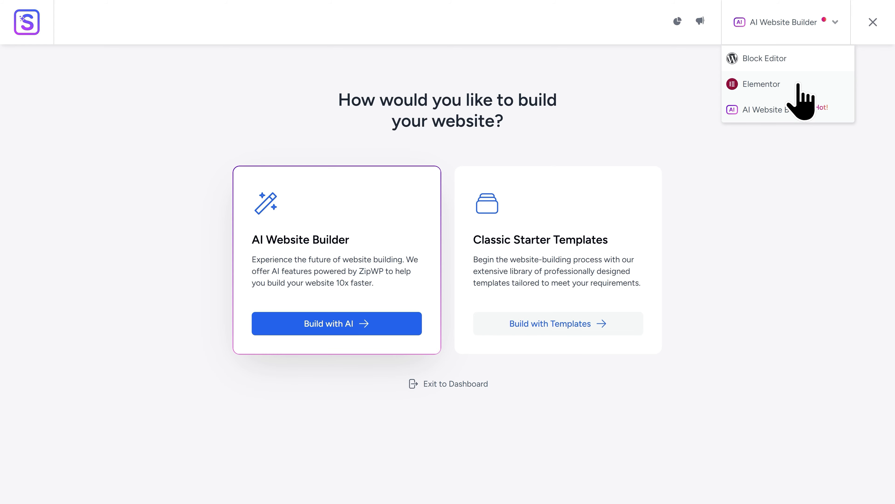
{"action": "left_click", "coordinate": [447, 388]}
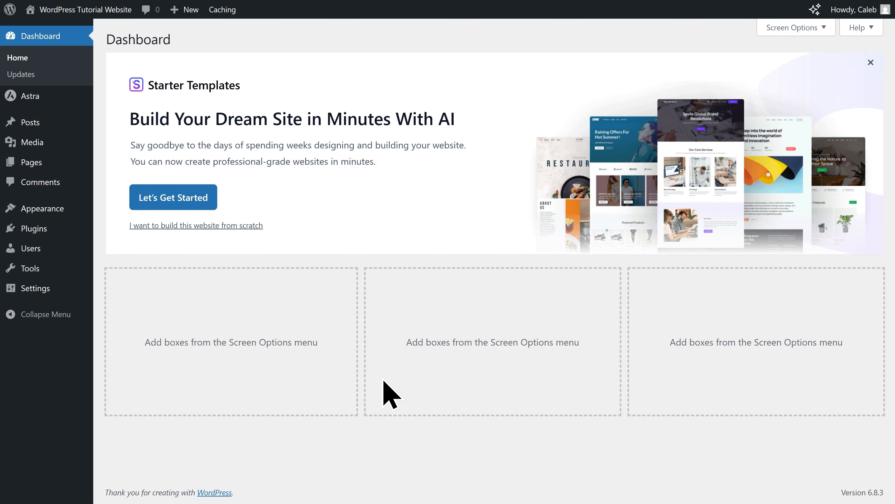
{"action": "mouse_move", "coordinate": [37, 297]}
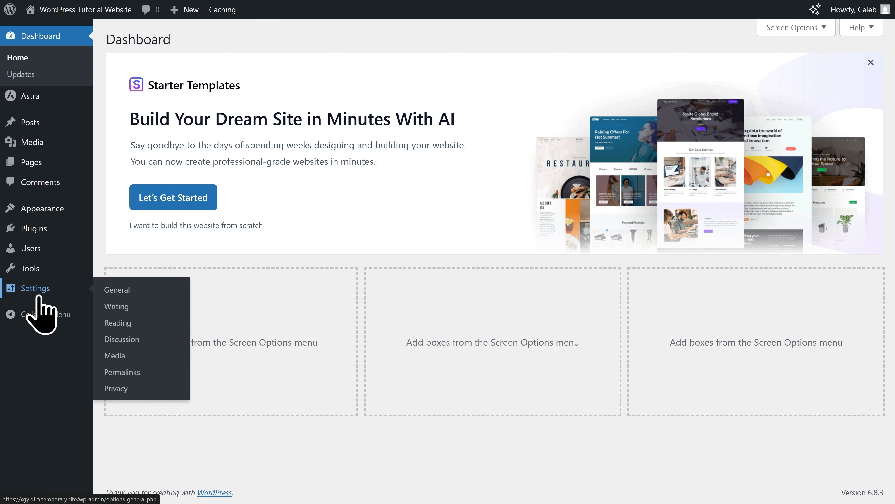
{"action": "left_click", "coordinate": [39, 298]}
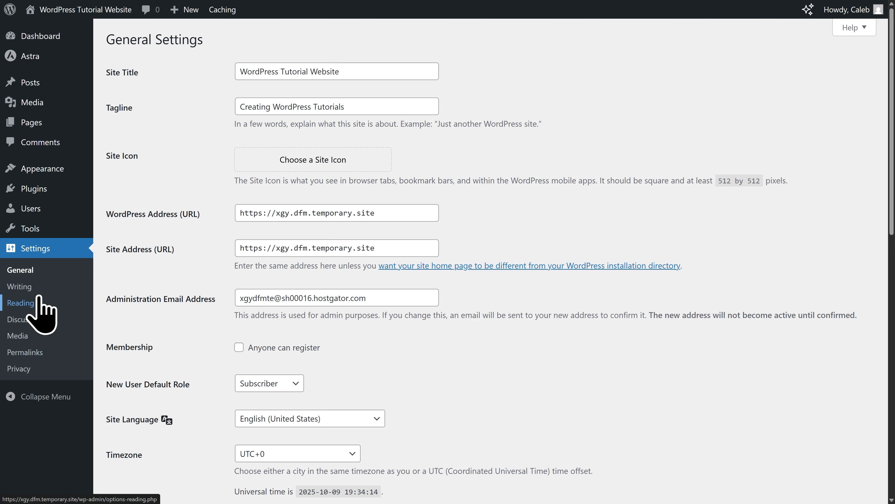
{"action": "scroll", "coordinate": [514, 362], "scroll_direction": "down", "scroll_amount": 10}
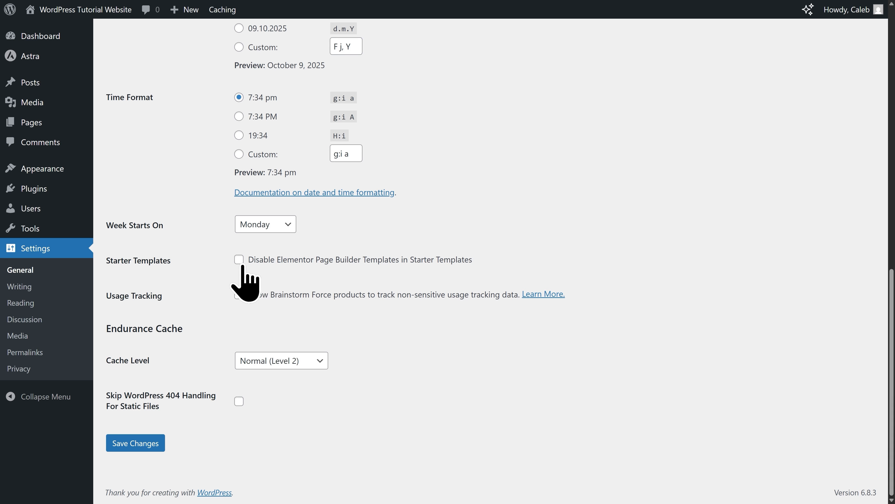
{"action": "left_click", "coordinate": [133, 449]}
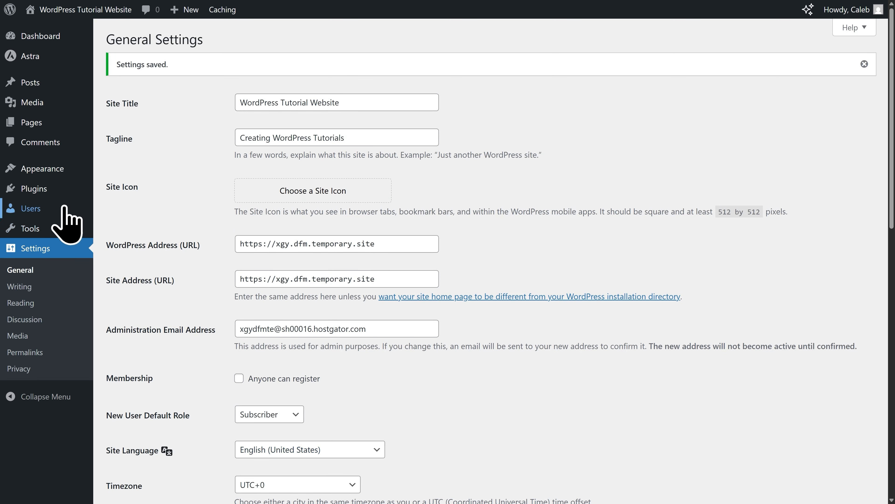
Launch Starter Templates from the installed plugins and choose Elementor as the page builder.
{"action": "mouse_move", "coordinate": [54, 196]}
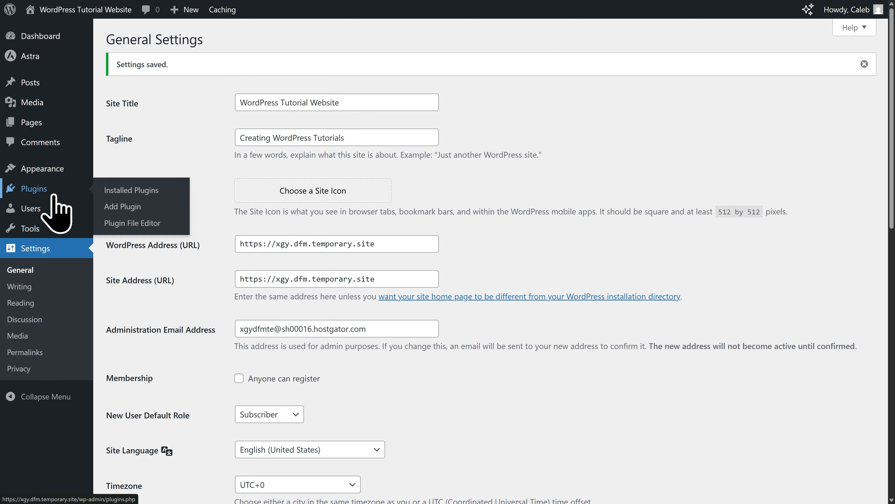
{"action": "left_click", "coordinate": [54, 193]}
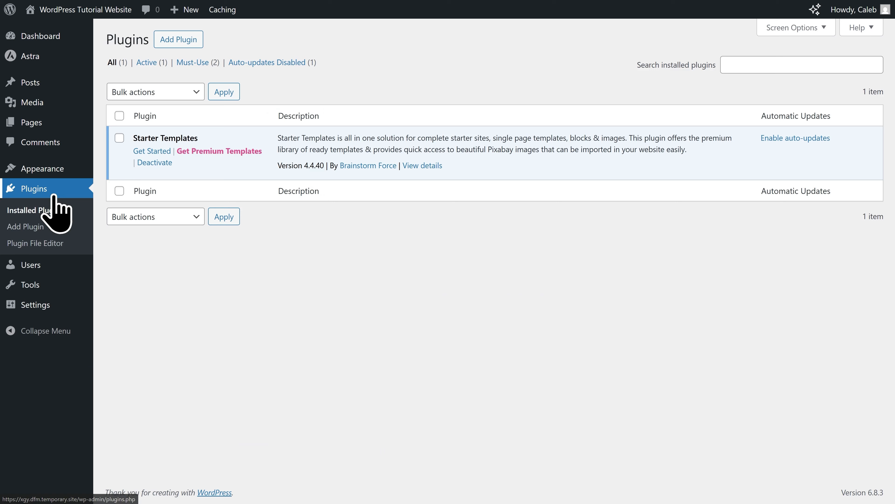
{"action": "left_click", "coordinate": [155, 154]}
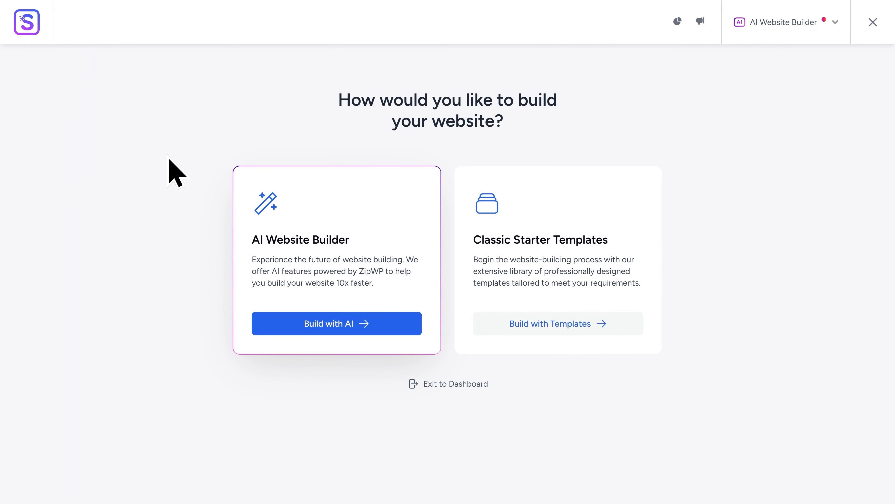
{"action": "left_click", "coordinate": [785, 28]}
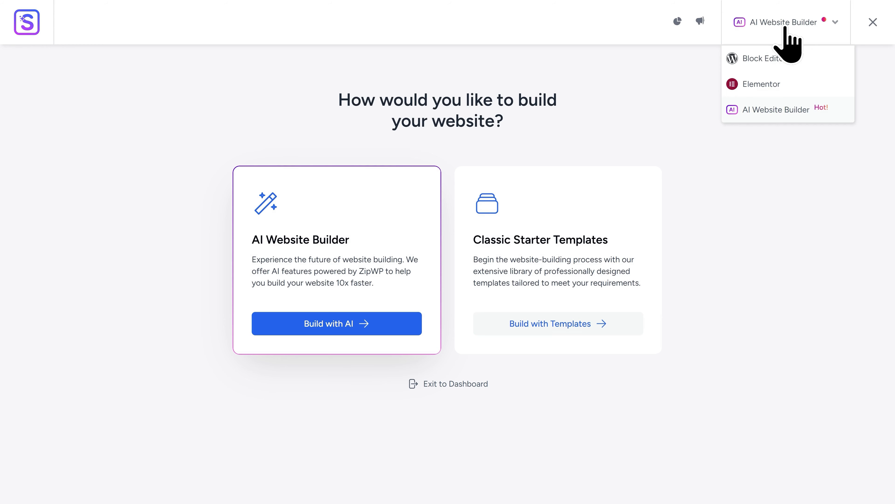
{"action": "left_click", "coordinate": [797, 84]}
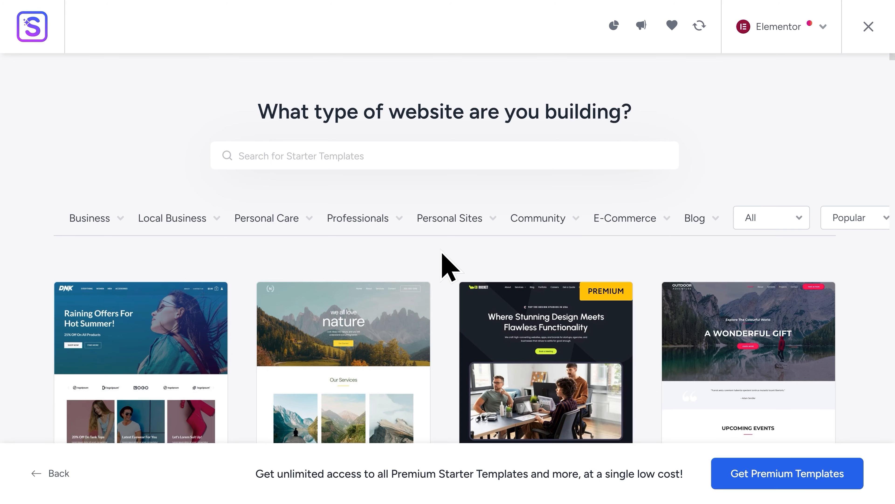
Browse the Elementor starter templates and select the Outdoor Adventure template.
{"action": "scroll", "coordinate": [442, 253], "scroll_direction": "down", "scroll_amount": 8}
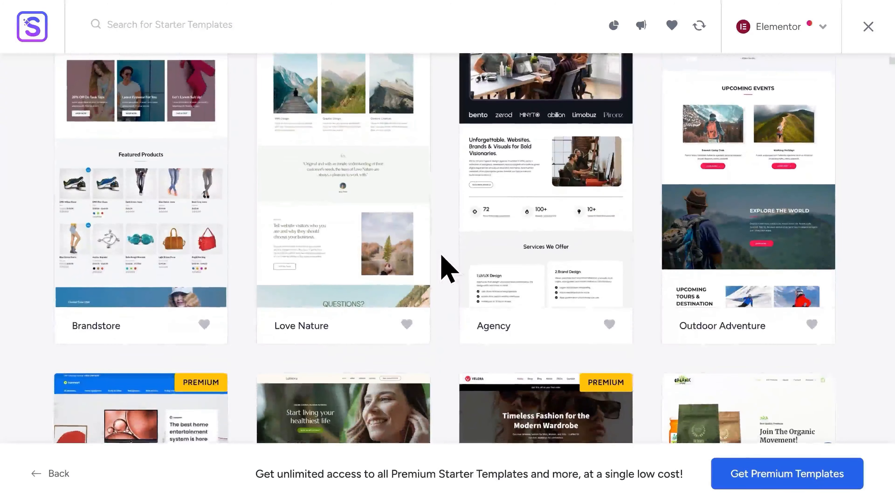
{"action": "scroll", "coordinate": [448, 269], "scroll_direction": "up", "scroll_amount": 10}
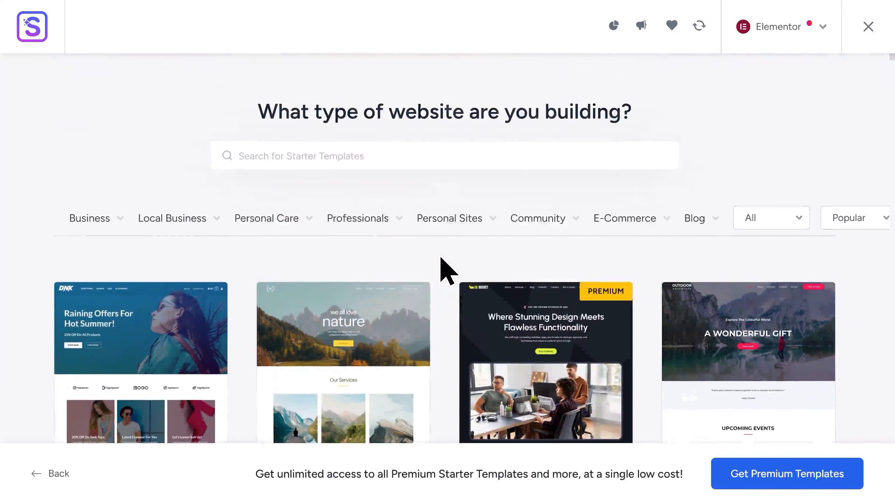
{"action": "mouse_move", "coordinate": [432, 223]}
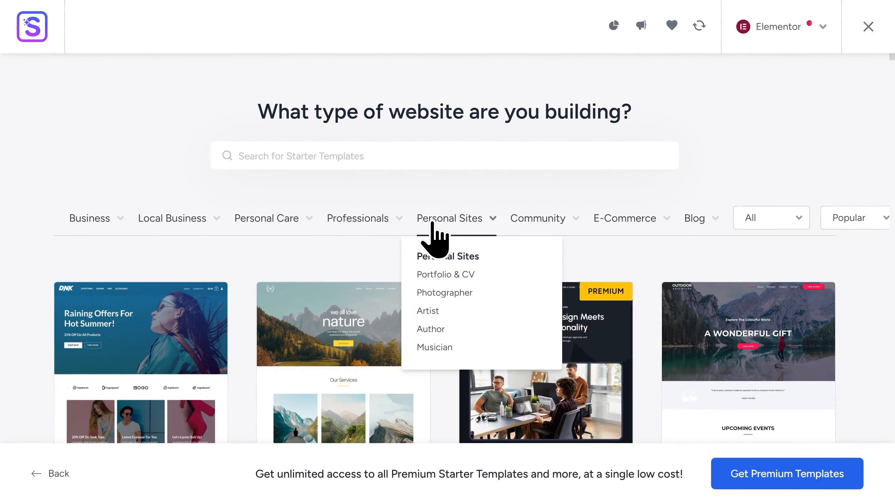
{"action": "mouse_move", "coordinate": [528, 227]}
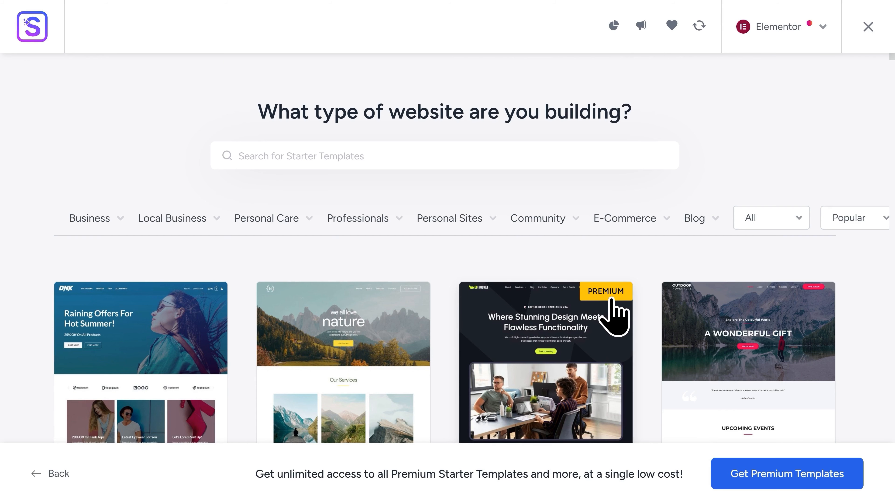
{"action": "scroll", "coordinate": [606, 311], "scroll_direction": "down", "scroll_amount": 5}
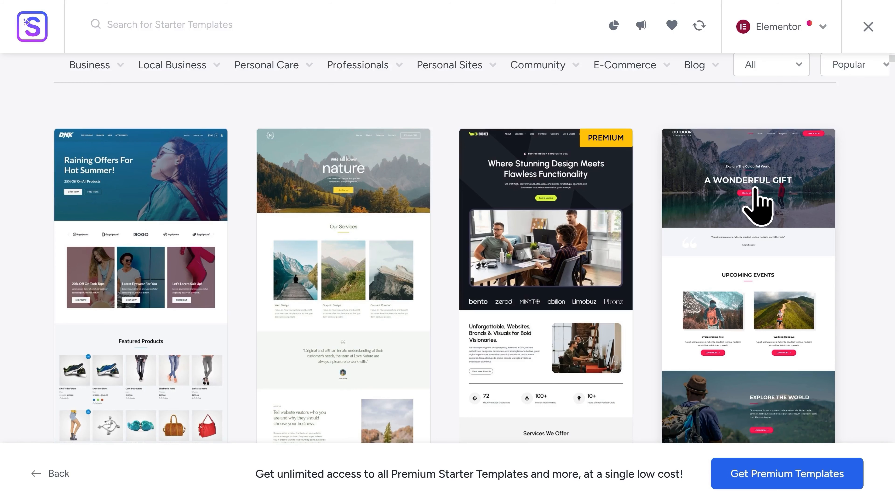
{"action": "scroll", "coordinate": [755, 188], "scroll_direction": "down", "scroll_amount": 4}
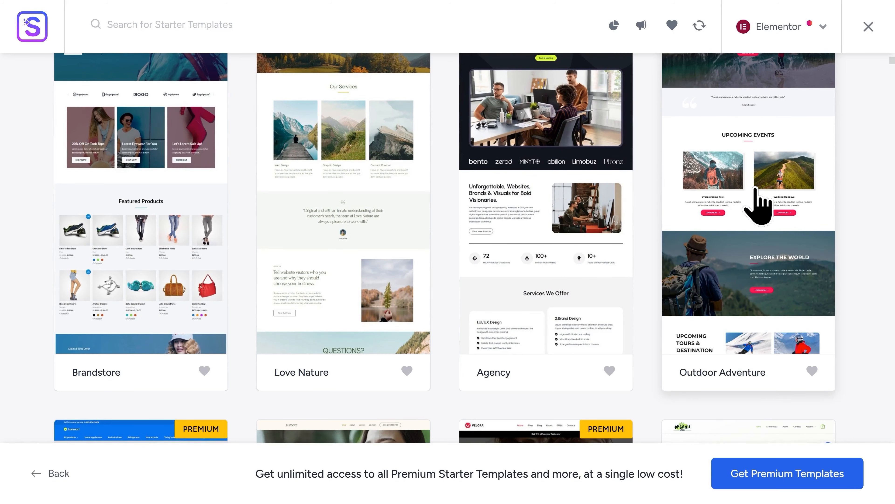
{"action": "scroll", "coordinate": [756, 190], "scroll_direction": "up", "scroll_amount": 3}
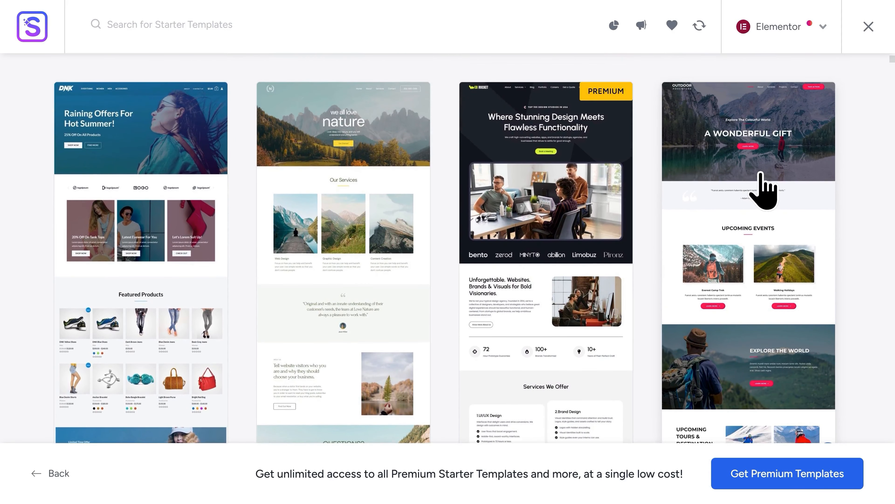
{"action": "left_click", "coordinate": [762, 183]}
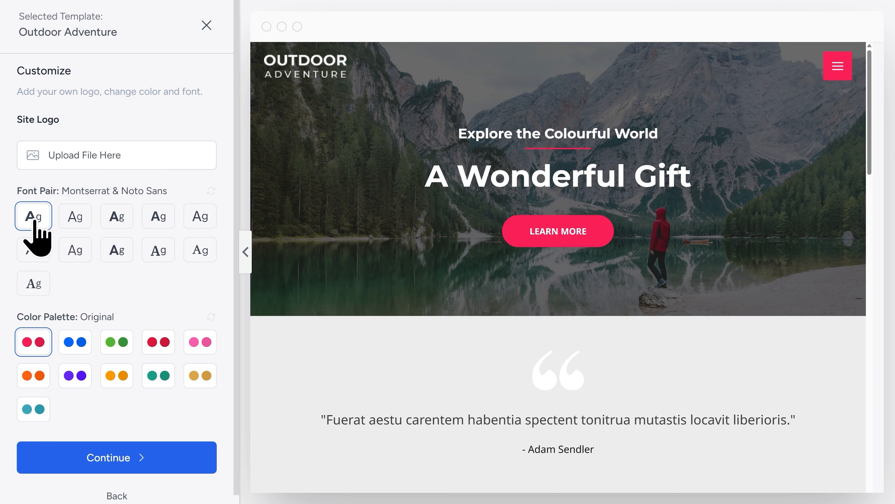
Try several font pairs on the template preview and settle on Outfit & DM Sans.
{"action": "left_click", "coordinate": [72, 223]}
{"action": "left_click", "coordinate": [113, 226]}
{"action": "left_click", "coordinate": [157, 222]}
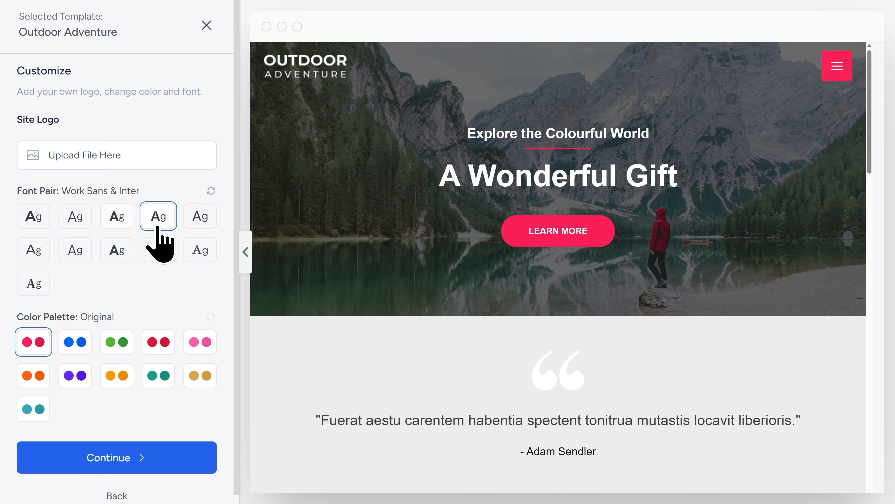
{"action": "left_click", "coordinate": [118, 258]}
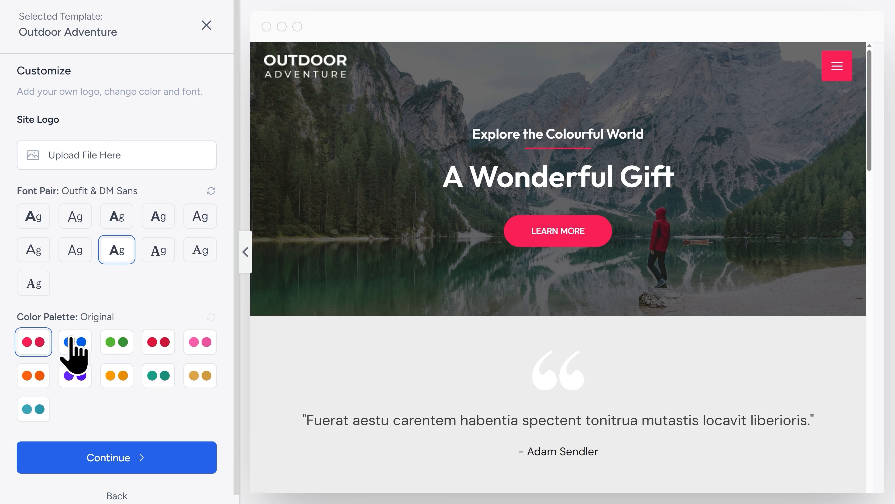
Compare the blue and green color palettes and apply the teal Style 8 palette to the template.
{"action": "left_click", "coordinate": [74, 350]}
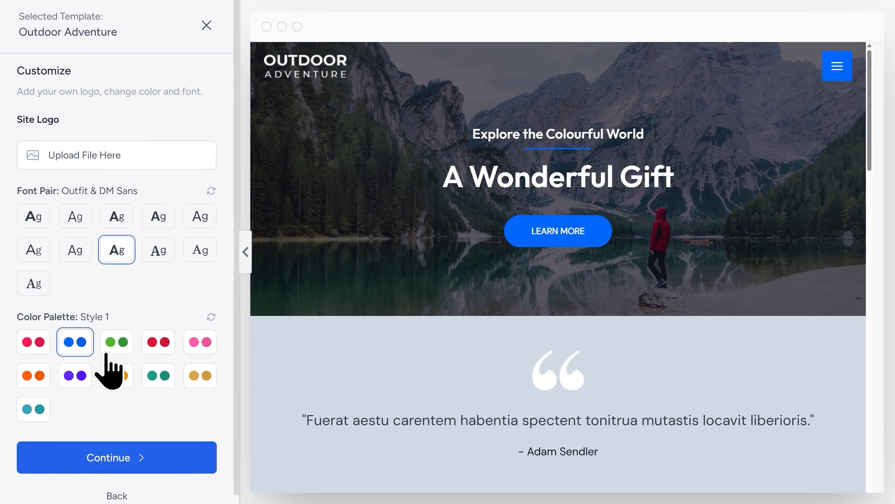
{"action": "left_click", "coordinate": [114, 349]}
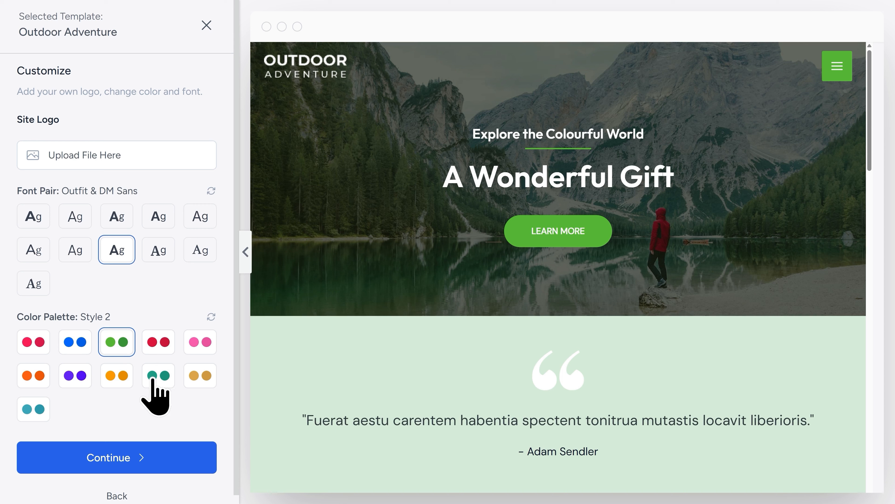
{"action": "left_click", "coordinate": [159, 377]}
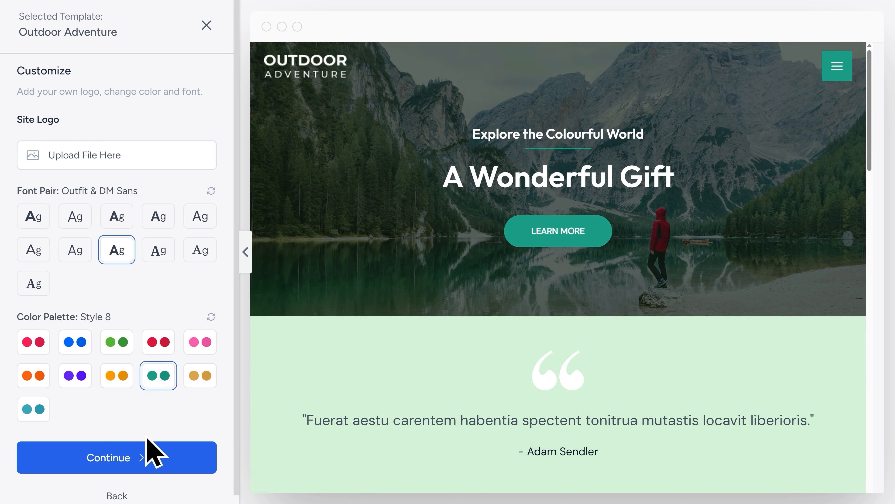
Continue with the customized template and skip the feature selection step.
{"action": "left_click", "coordinate": [127, 466]}
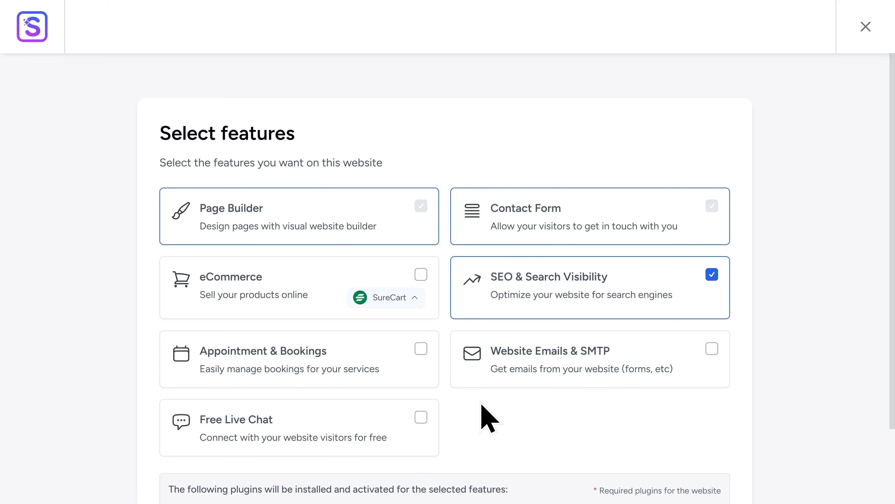
{"action": "scroll", "coordinate": [483, 400], "scroll_direction": "down", "scroll_amount": 4}
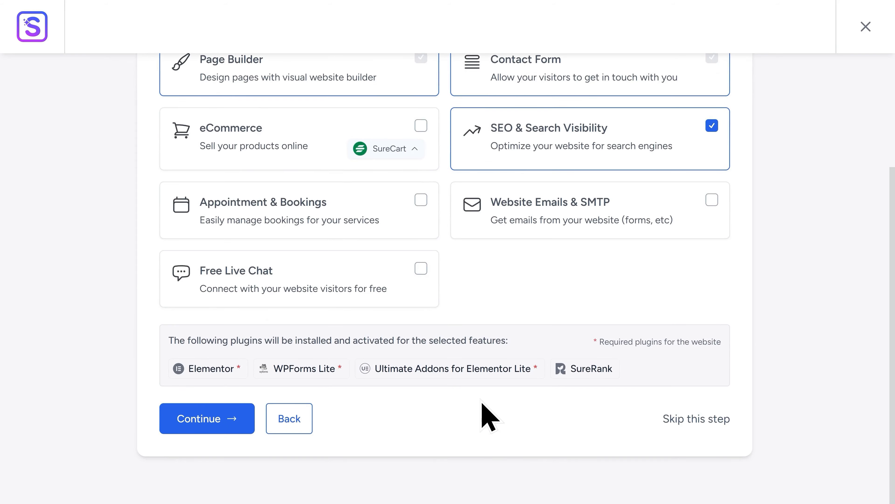
{"action": "left_click", "coordinate": [693, 419]}
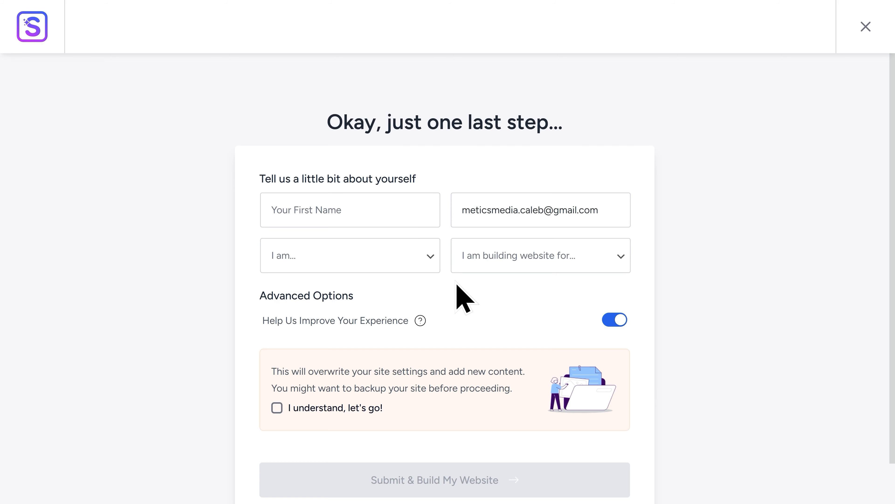
Acknowledge that site settings will be overwritten, and submit the form to build the website.
{"action": "scroll", "coordinate": [457, 292], "scroll_direction": "down", "scroll_amount": 3}
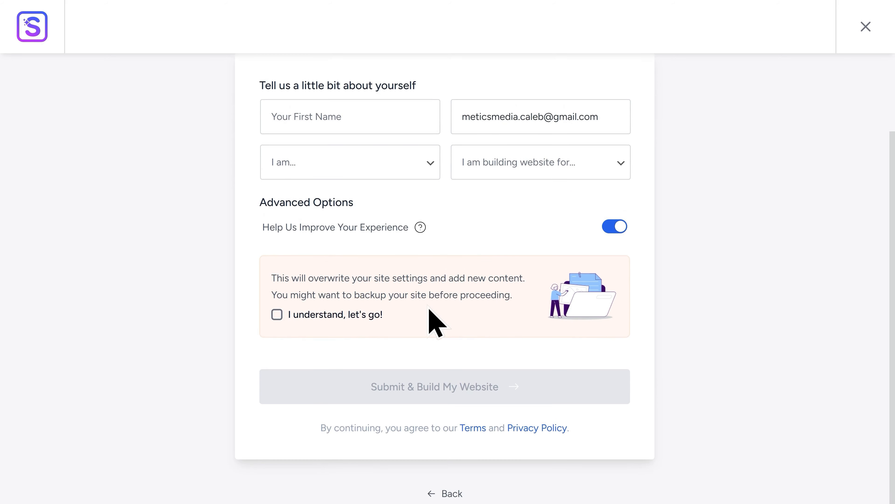
{"action": "left_click", "coordinate": [347, 321]}
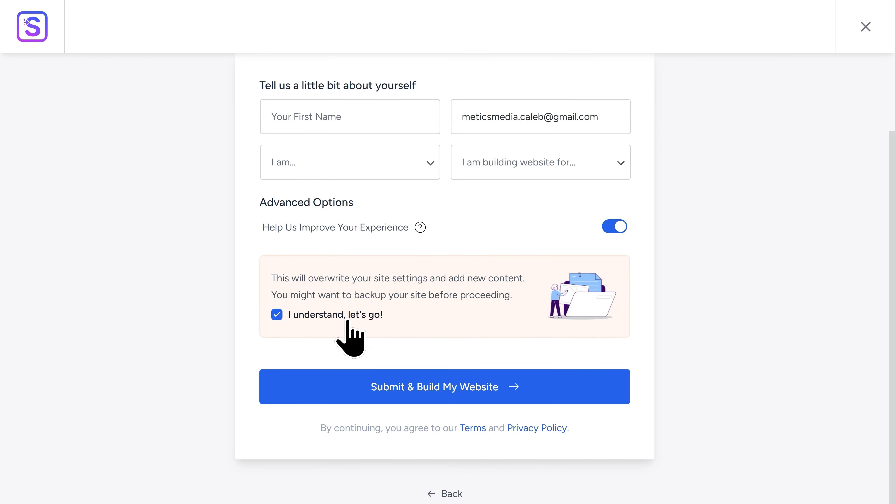
{"action": "left_click", "coordinate": [443, 401]}
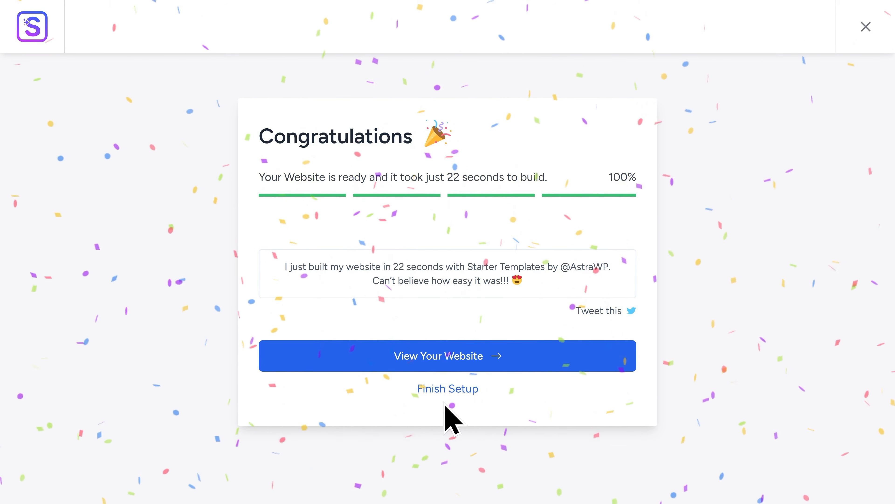
View the newly built website and open its home page for editing with Elementor.
{"action": "left_click", "coordinate": [449, 363]}
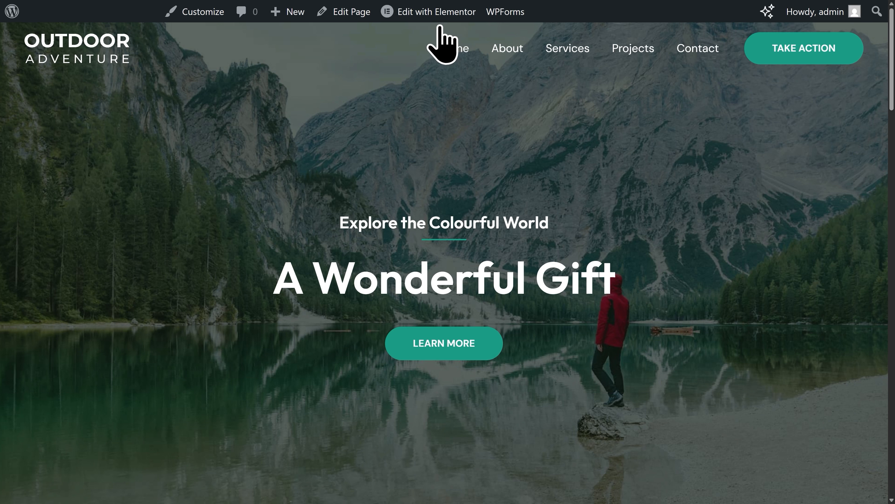
{"action": "mouse_move", "coordinate": [439, 22]}
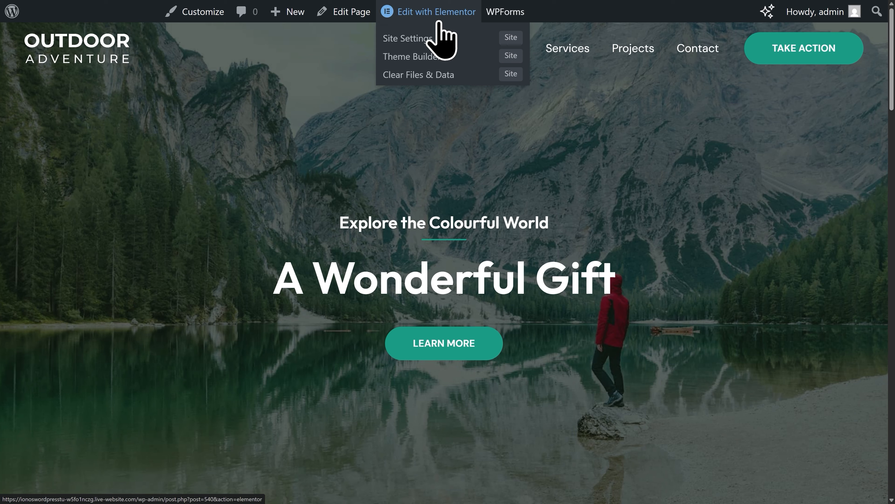
{"action": "left_click", "coordinate": [439, 22]}
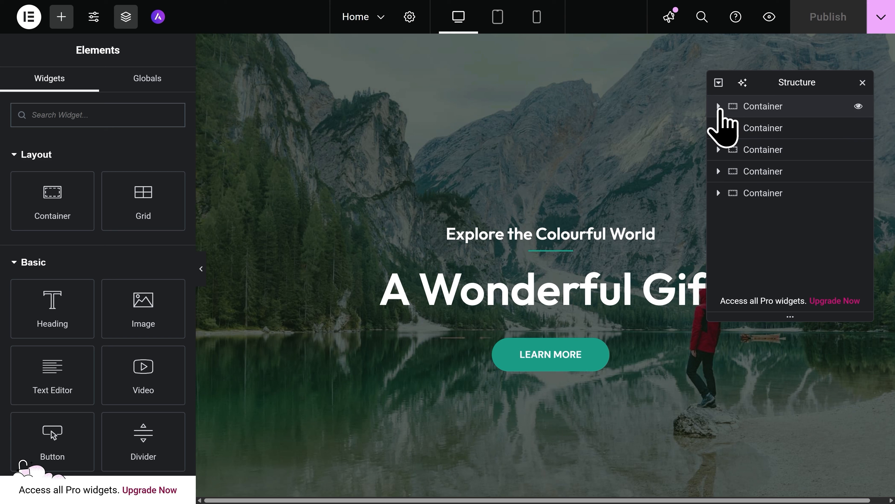
Expand the hero section's containers in the page structure, and hide and reshow its first heading and the inner container.
{"action": "left_click", "coordinate": [719, 107]}
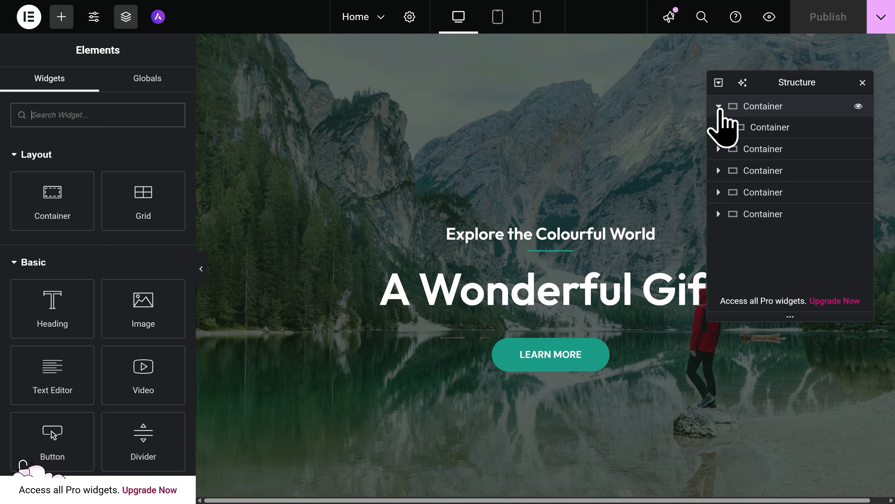
{"action": "left_click", "coordinate": [725, 128]}
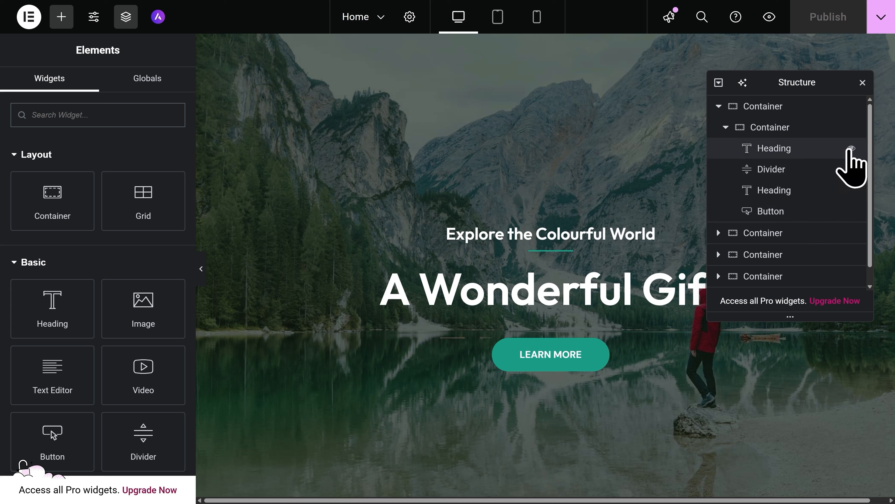
{"action": "left_click", "coordinate": [851, 148]}
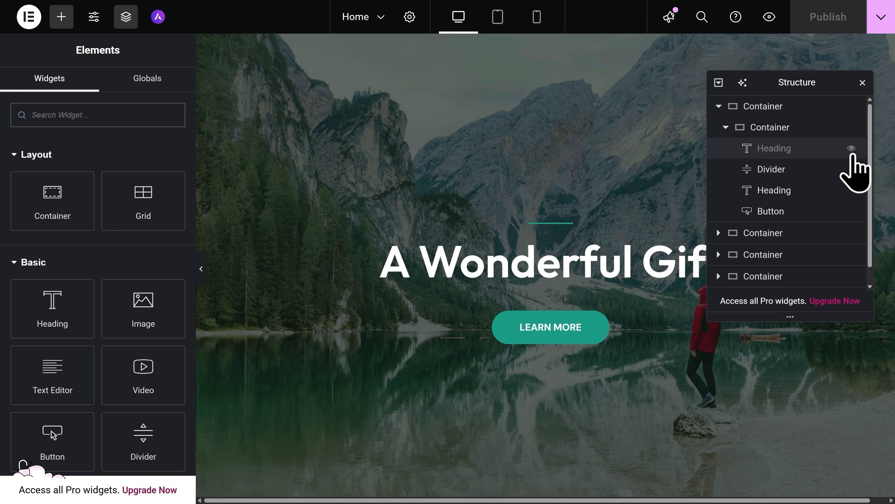
{"action": "left_click", "coordinate": [852, 150]}
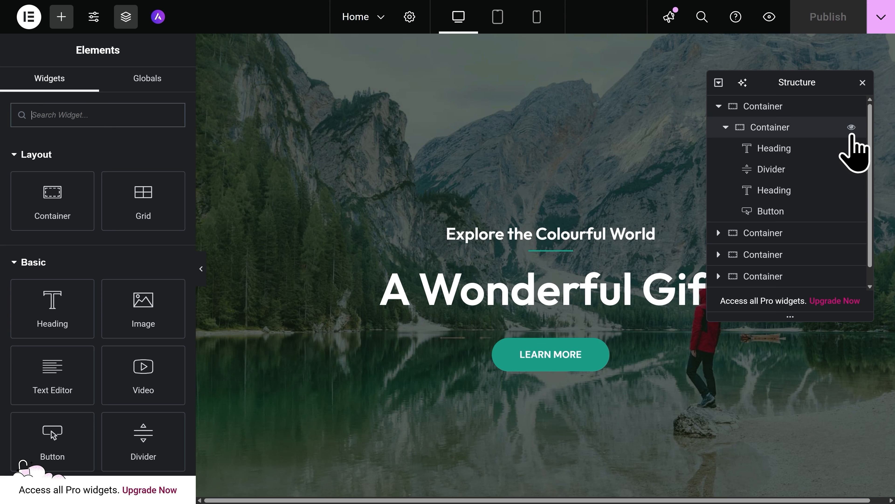
{"action": "left_click", "coordinate": [852, 129]}
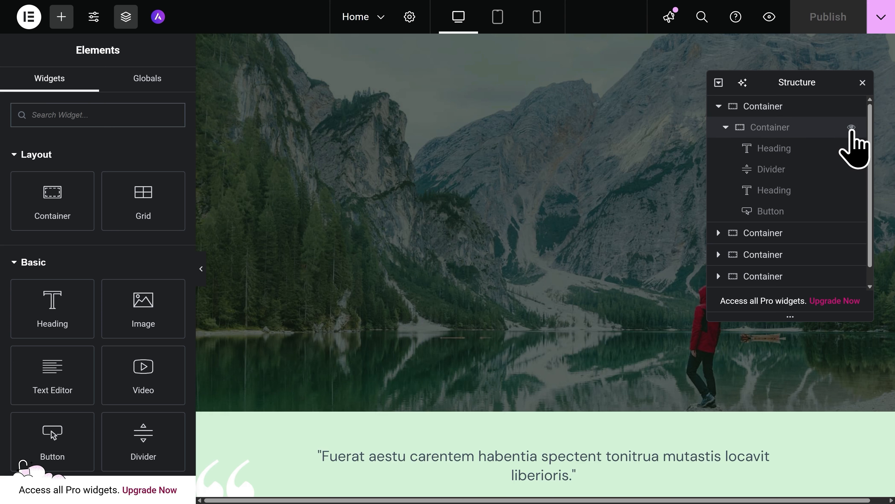
{"action": "left_click", "coordinate": [851, 129]}
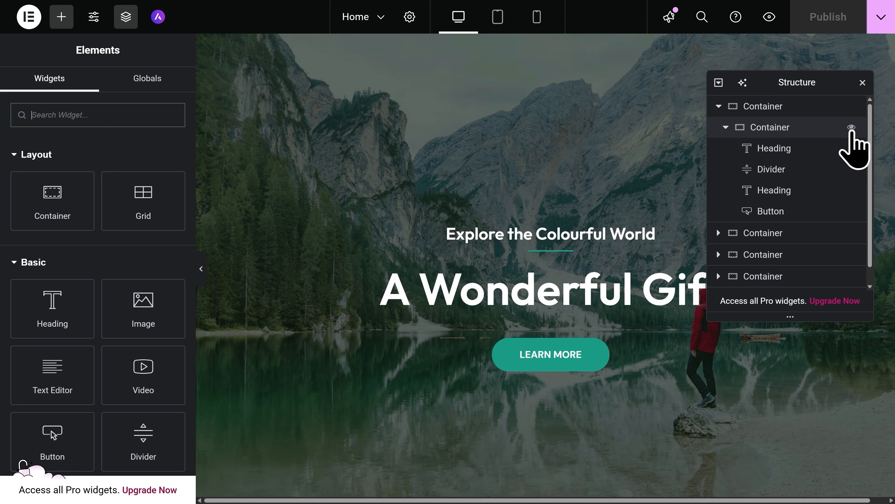
Move the "Explore the Colourful World" heading below the main hero heading in the page structure, and close the structure view.
{"action": "left_click", "coordinate": [807, 148]}
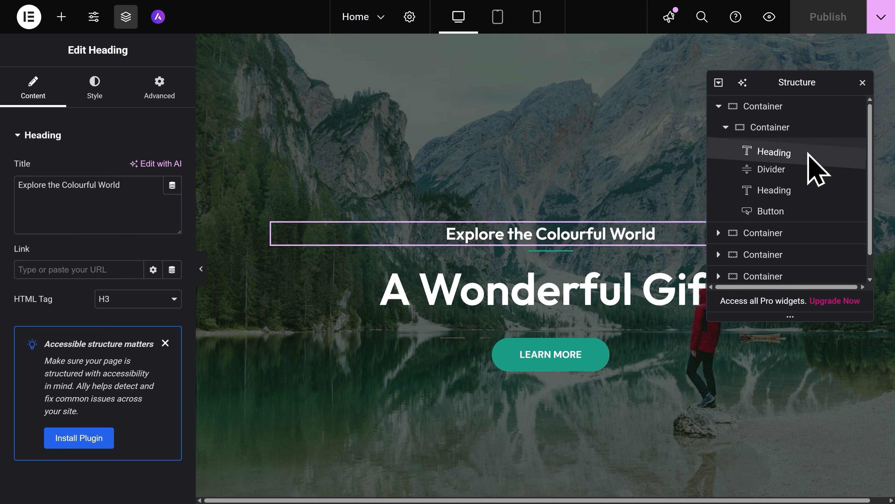
{"action": "left_click_drag", "start_coordinate": [808, 155], "coordinate": [807, 194]}
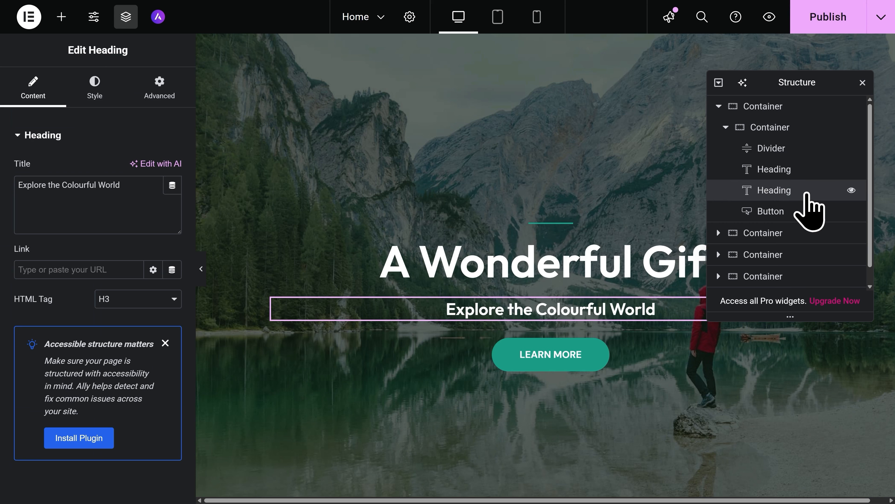
{"action": "left_click", "coordinate": [863, 82]}
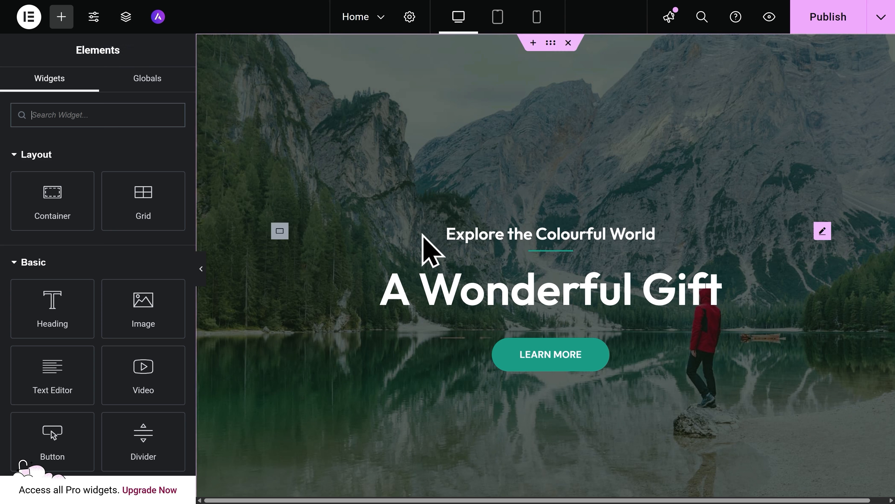
Replace the "Explore the Colourful World" heading text with "Welcome to my website!" and open the heading's style settings.
{"action": "left_click", "coordinate": [450, 243]}
{"action": "key", "text": "ctrl+a"}
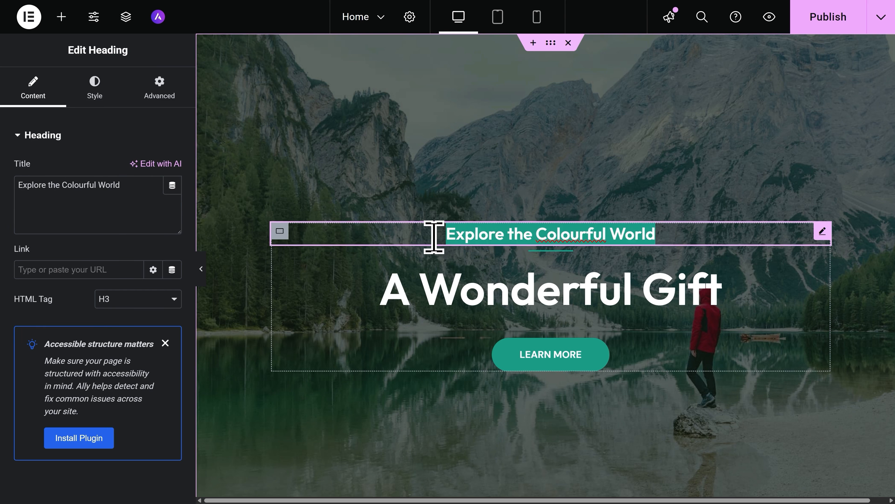
{"action": "type", "text": "Wel"}
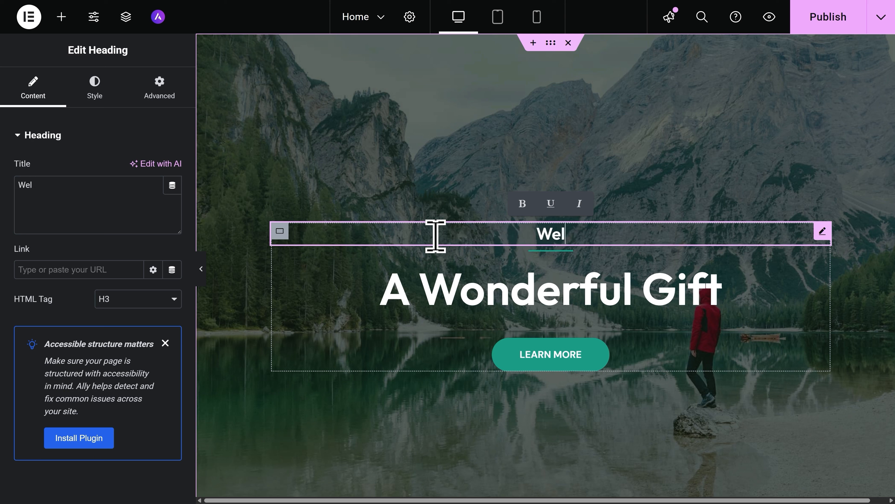
{"action": "type", "text": "come to my website"}
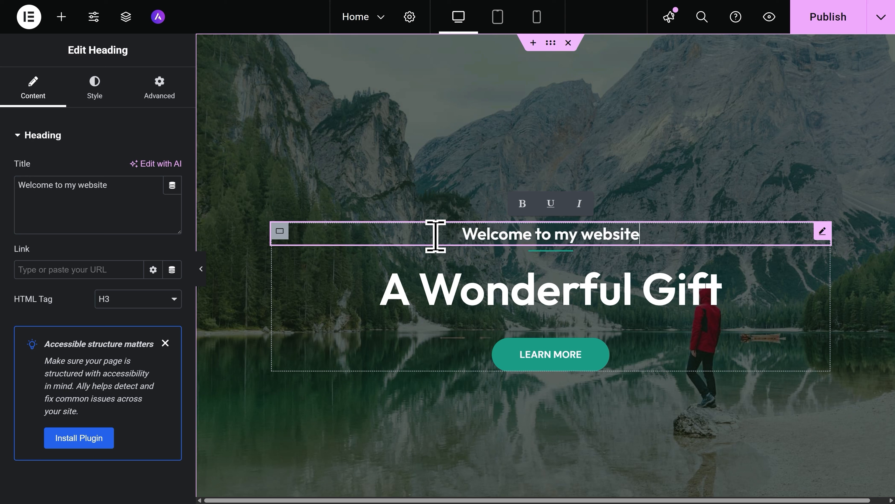
{"action": "type", "text": "!"}
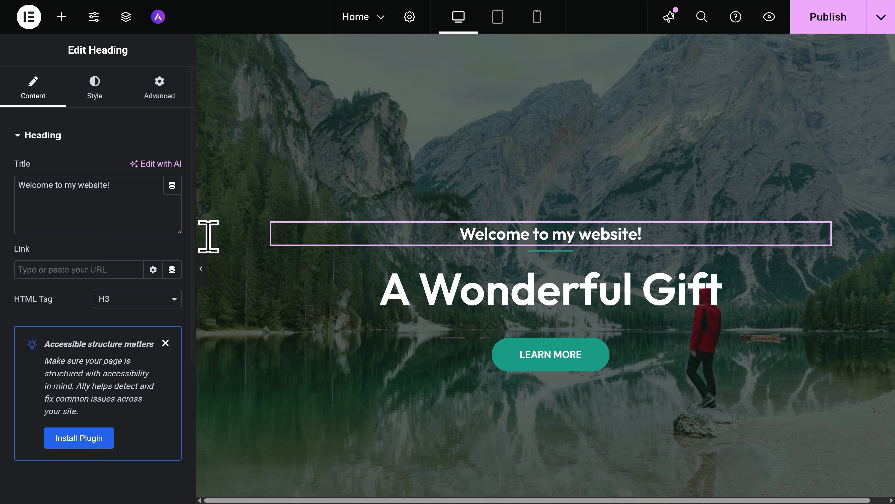
{"action": "left_click_drag", "start_coordinate": [126, 188], "coordinate": [28, 185]}
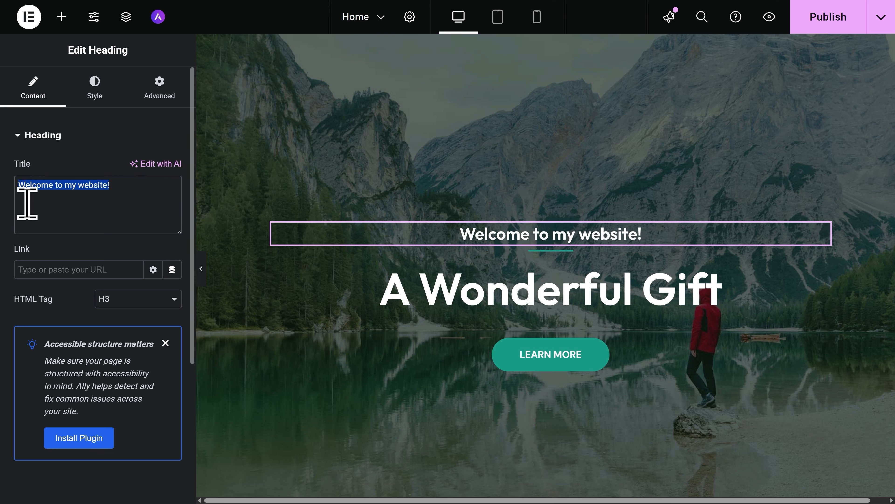
{"action": "left_click", "coordinate": [89, 104]}
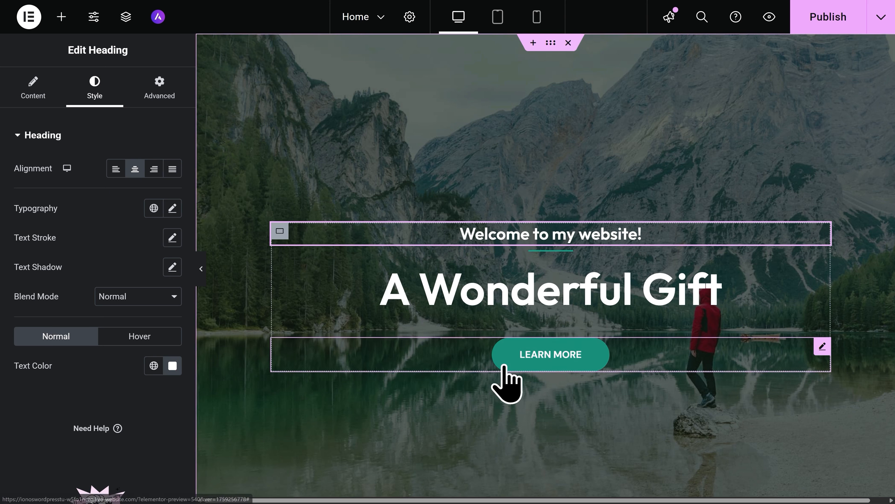
Set the hero button's text to "Click here!" and link it to the Contact page.
{"action": "left_click", "coordinate": [529, 363]}
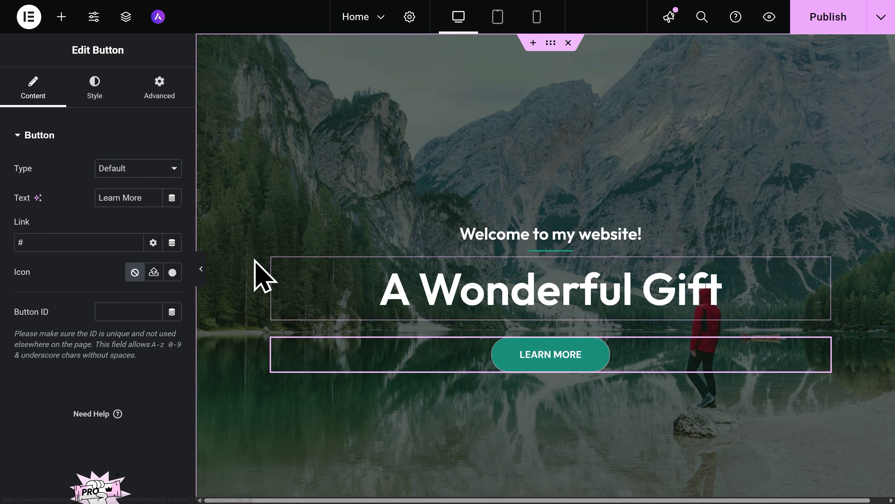
{"action": "left_click_drag", "start_coordinate": [147, 198], "coordinate": [95, 208]}
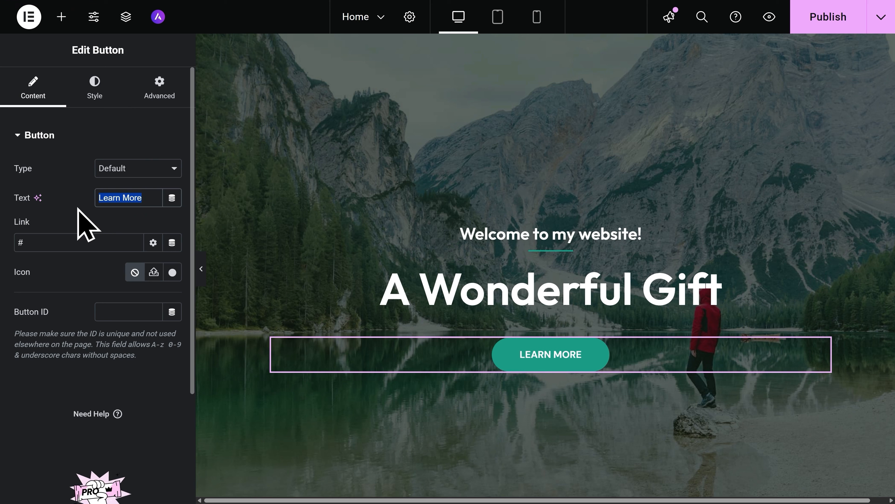
{"action": "type", "text": "Click here!"}
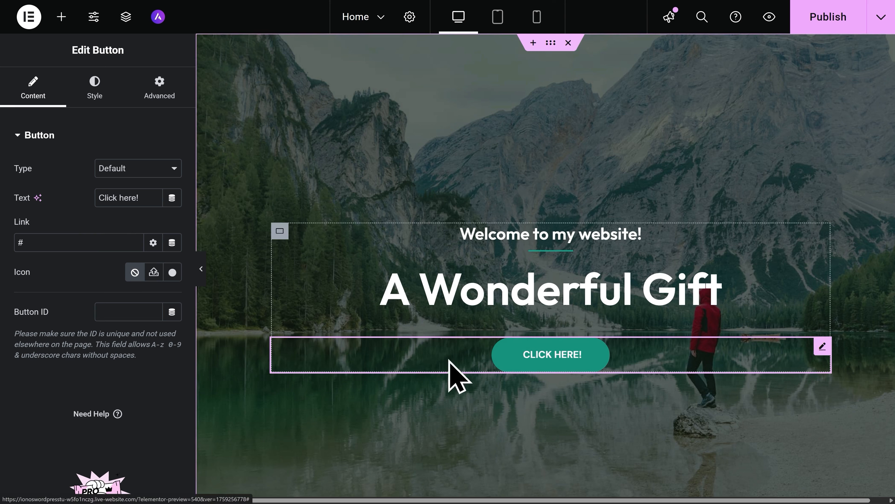
{"action": "left_click", "coordinate": [79, 248]}
{"action": "key", "text": "ctrl+a"}
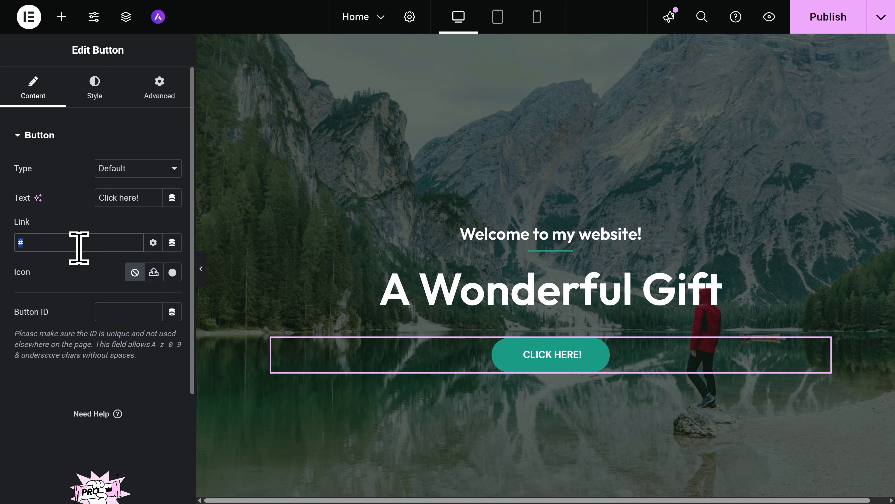
{"action": "type", "text": "contact"}
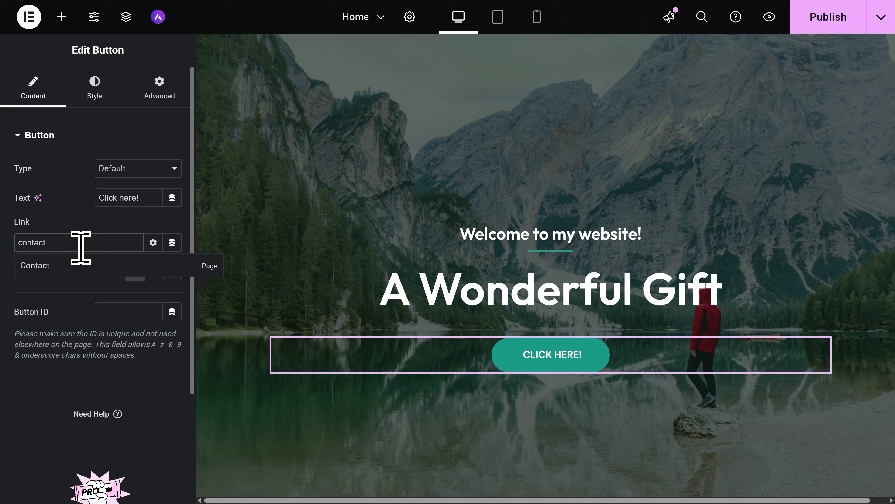
{"action": "left_click", "coordinate": [57, 275]}
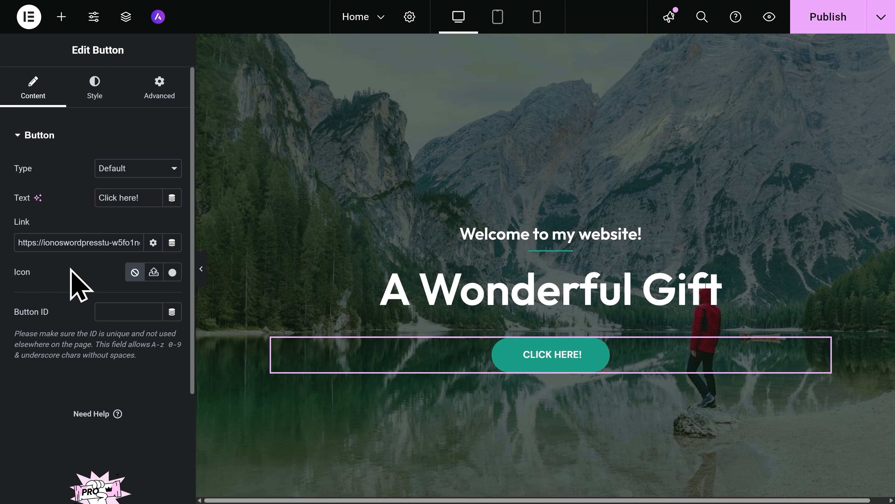
Replace the Everest Camp Trek image with the hot-air balloon photo from a stock image search for "Nature".
{"action": "scroll", "coordinate": [377, 388], "scroll_direction": "down", "scroll_amount": 5}
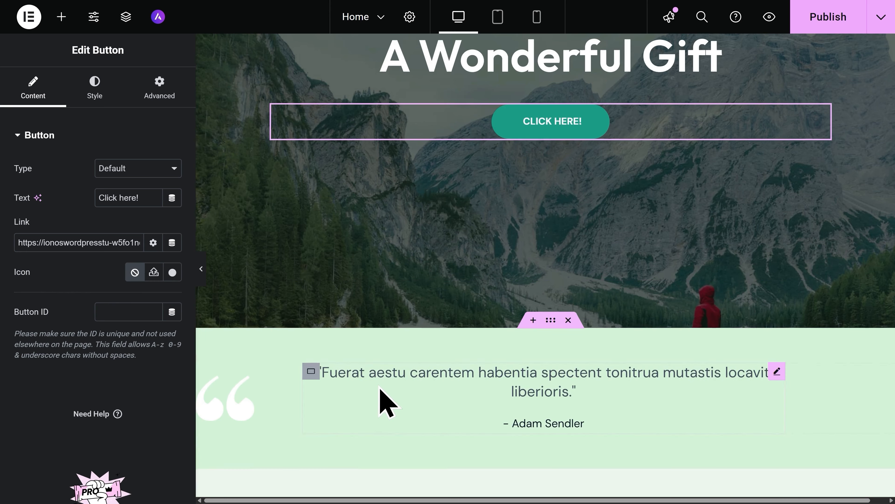
{"action": "scroll", "coordinate": [388, 406], "scroll_direction": "down", "scroll_amount": 10}
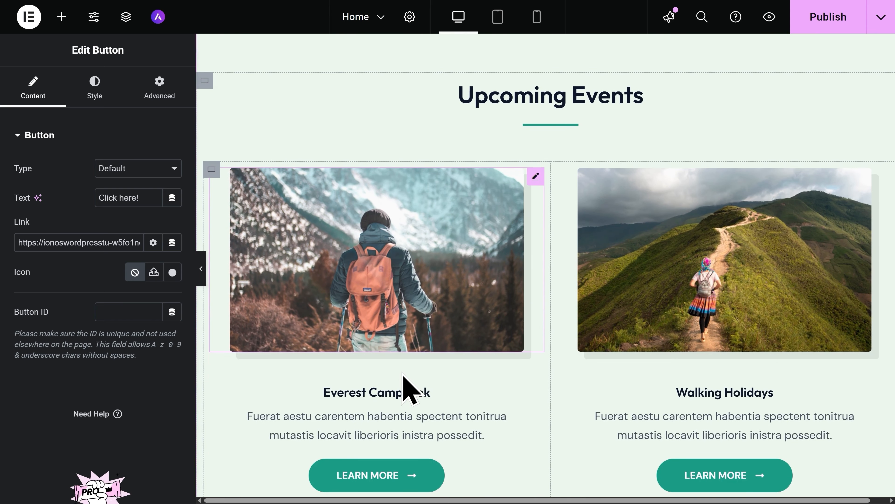
{"action": "left_click", "coordinate": [433, 310]}
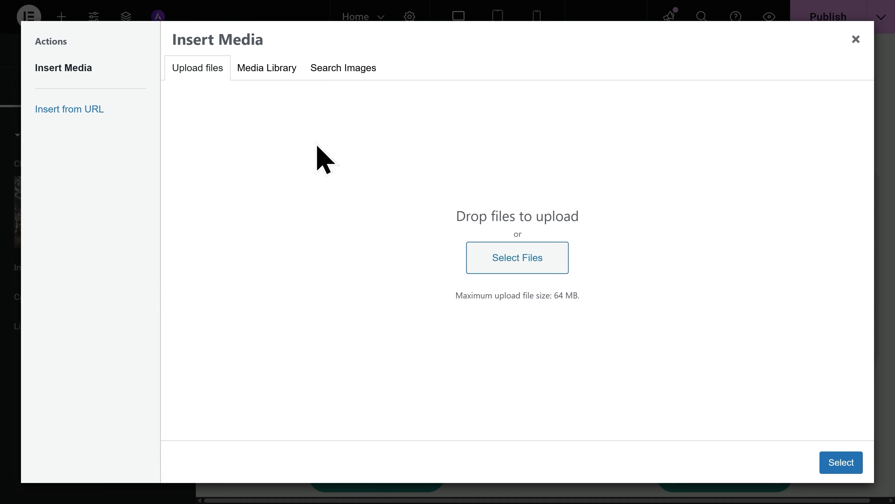
{"action": "left_click", "coordinate": [267, 68]}
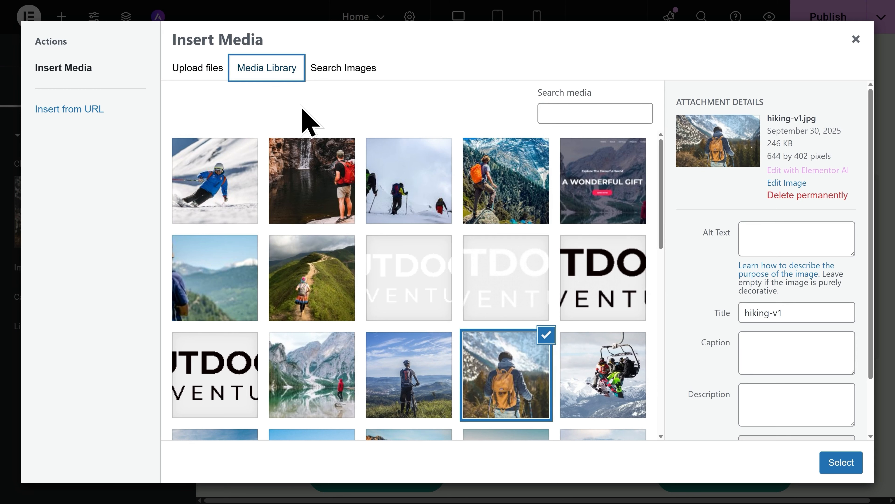
{"action": "left_click", "coordinate": [353, 78]}
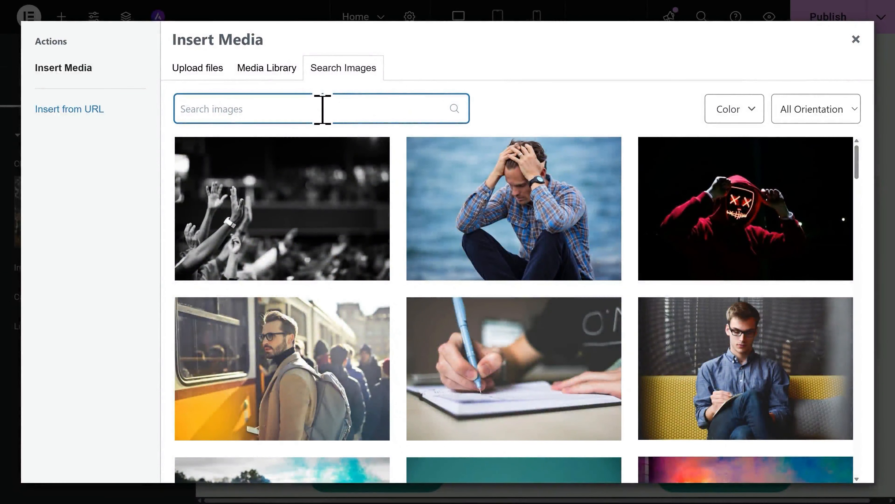
{"action": "type", "text": "Nature"}
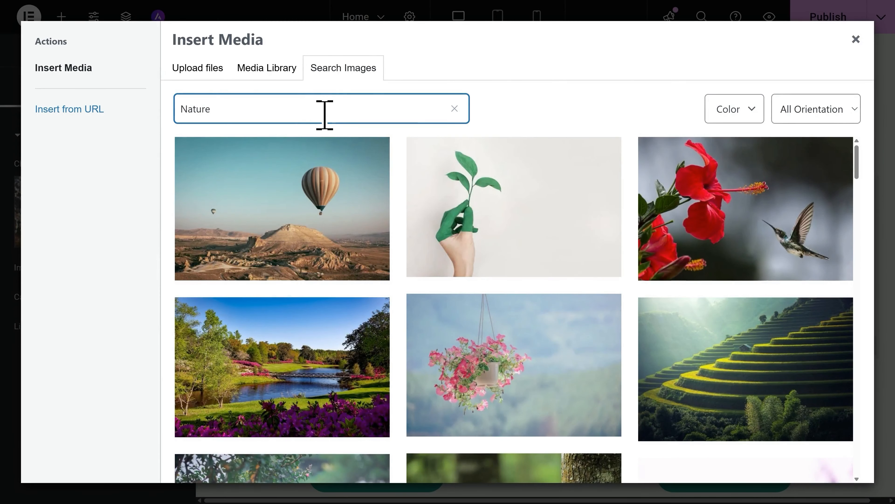
{"action": "mouse_move", "coordinate": [311, 213]}
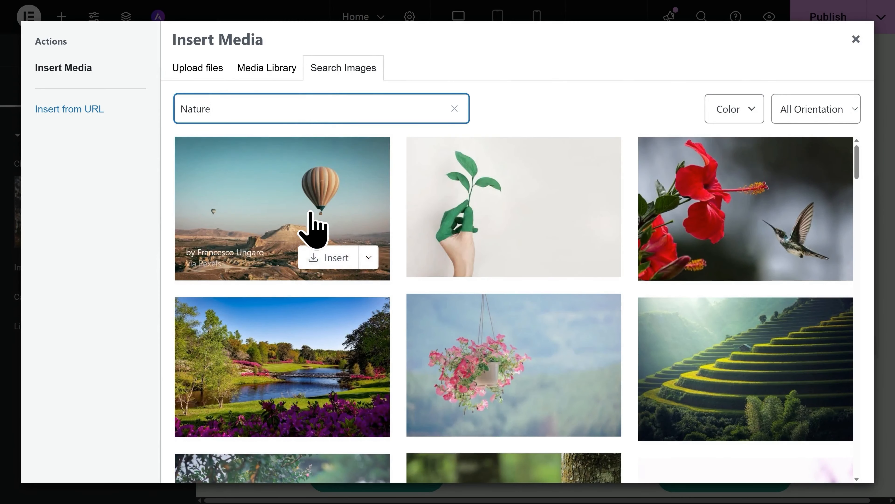
{"action": "left_click", "coordinate": [327, 263]}
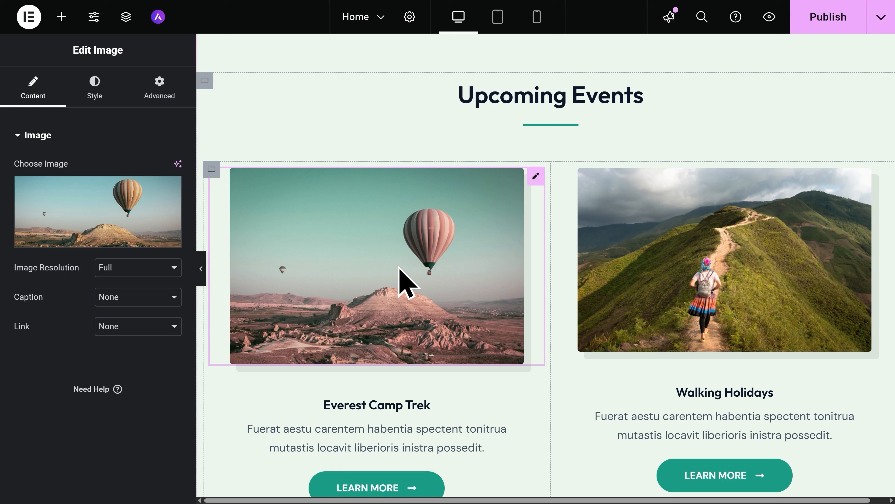
Insert a grid container with two columns and two rows between the testimonial quote and the Upcoming Events section.
{"action": "scroll", "coordinate": [406, 283], "scroll_direction": "up", "scroll_amount": 6}
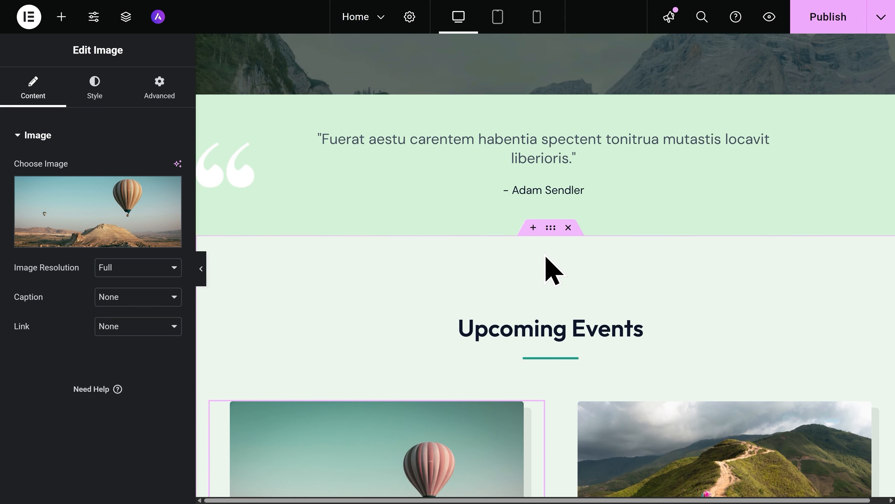
{"action": "left_click", "coordinate": [533, 227]}
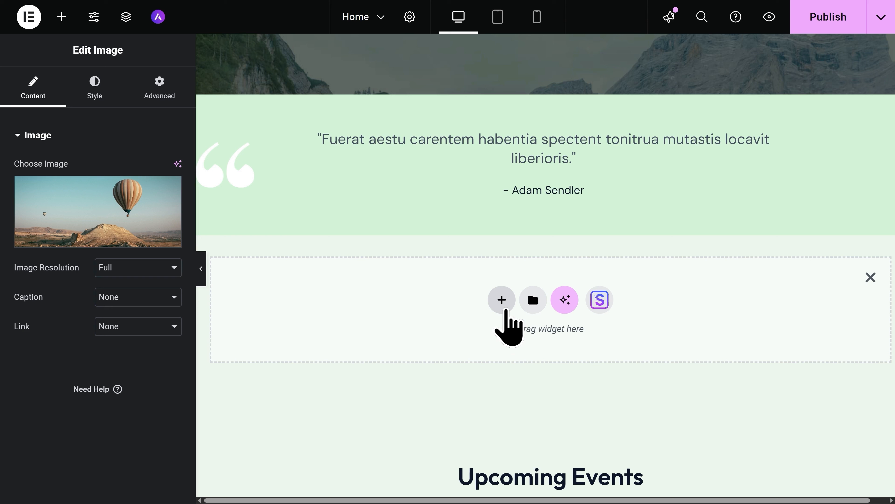
{"action": "left_click", "coordinate": [502, 301]}
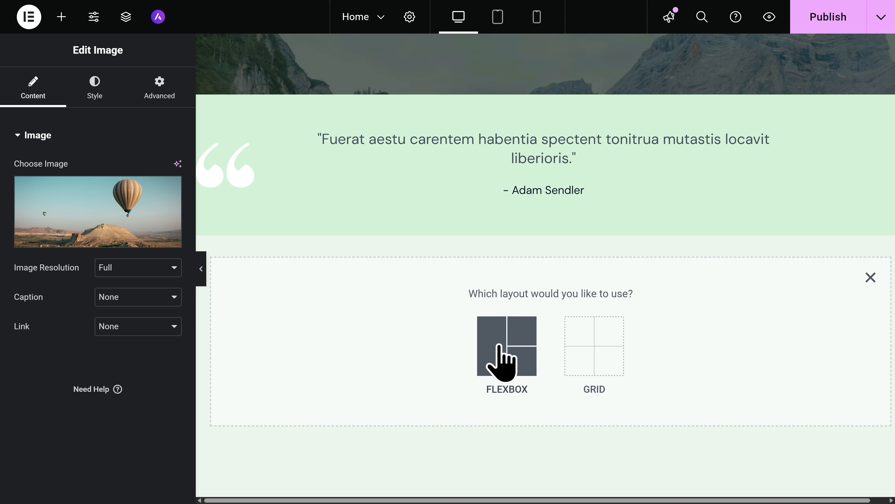
{"action": "left_click", "coordinate": [596, 351]}
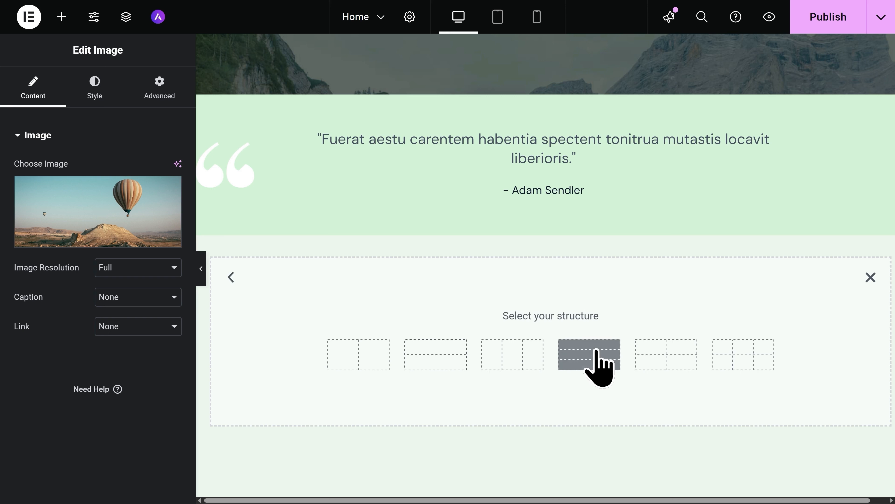
{"action": "left_click", "coordinate": [666, 359]}
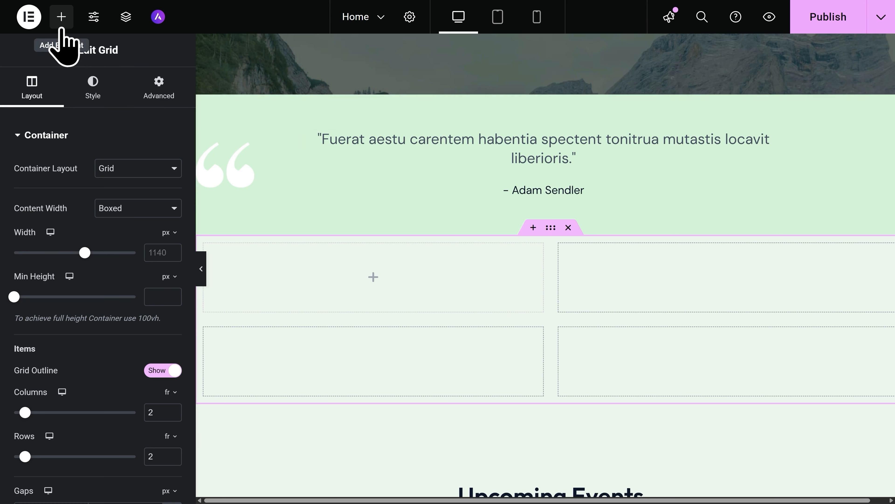
Place a Heading widget in the new grid's first cell, and delete the whole grid container.
{"action": "left_click", "coordinate": [62, 17]}
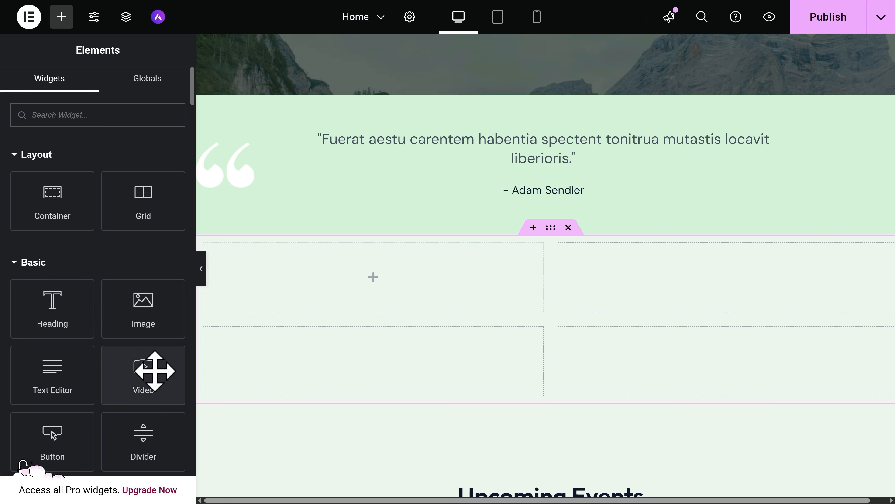
{"action": "left_click_drag", "start_coordinate": [72, 312], "coordinate": [333, 287]}
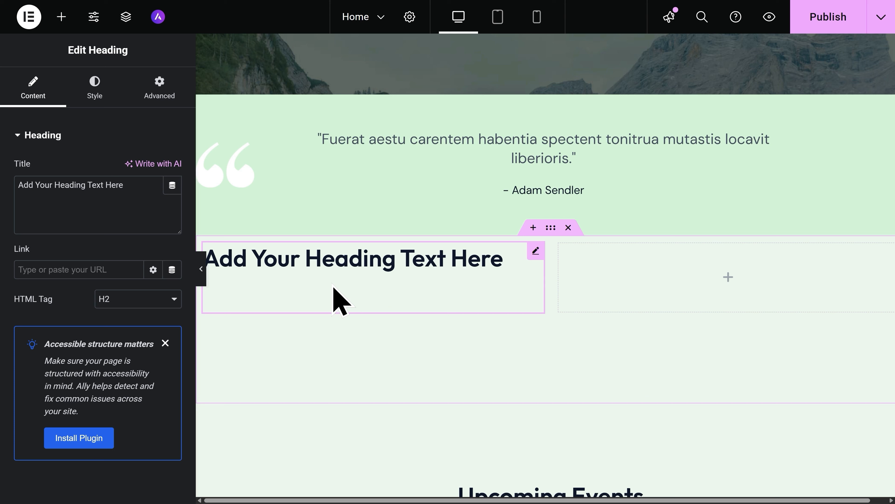
{"action": "left_click", "coordinate": [568, 228]}
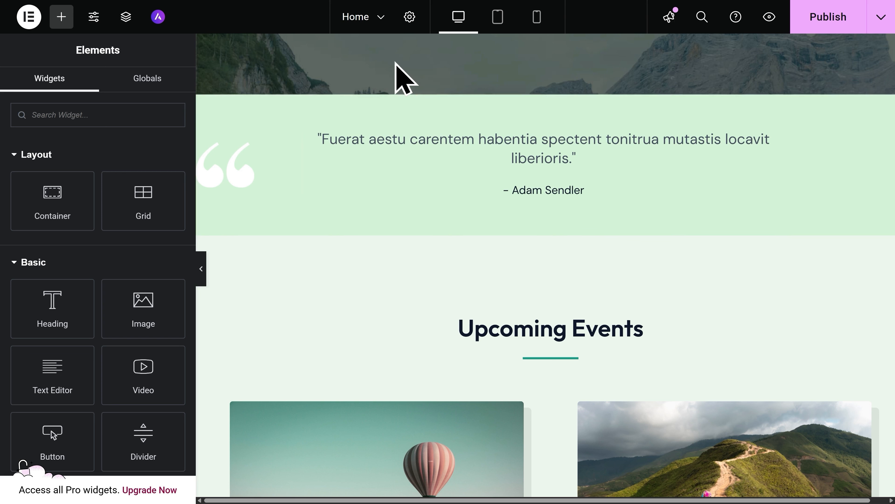
Add a new page to the site, saving the Home page changes before leaving it.
{"action": "left_click", "coordinate": [366, 21]}
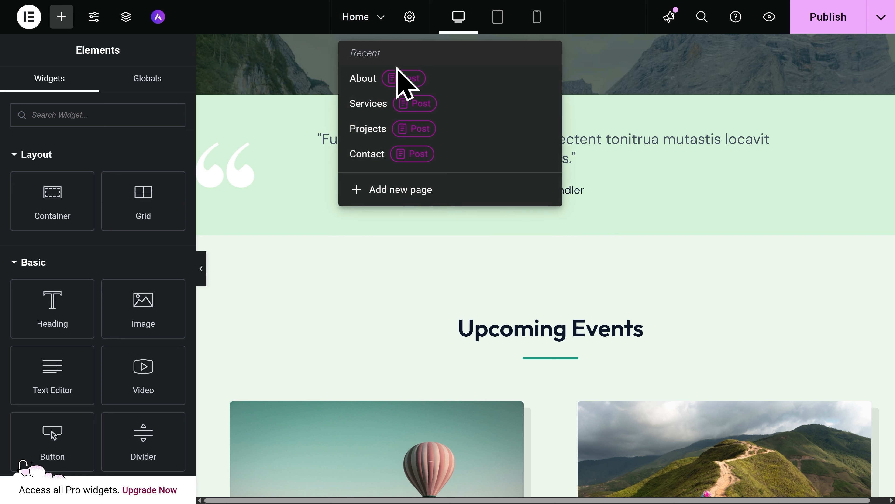
{"action": "left_click", "coordinate": [438, 191]}
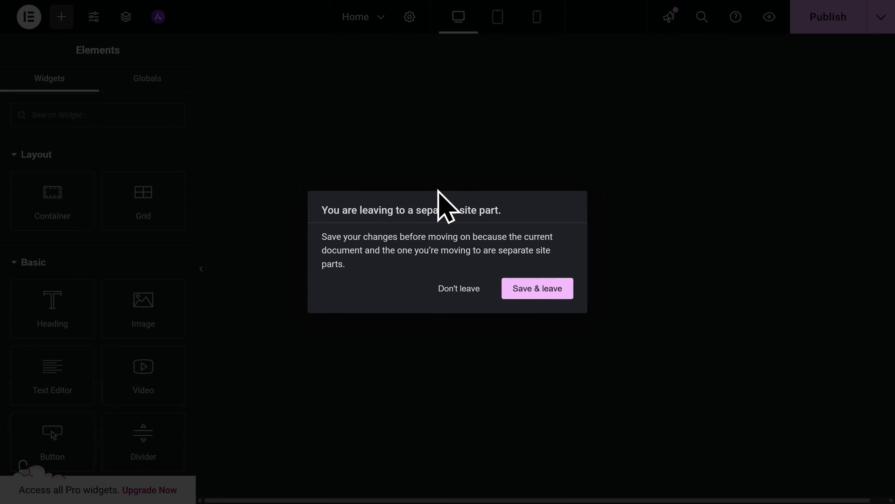
{"action": "left_click", "coordinate": [538, 293]}
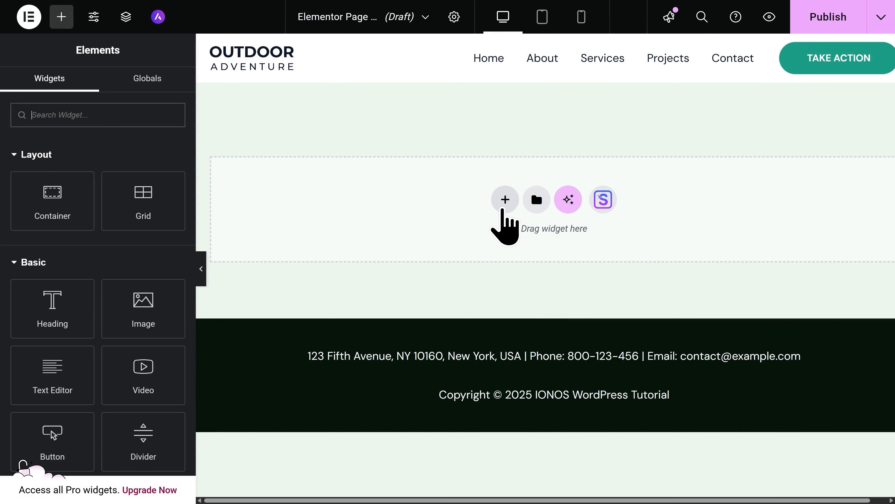
Import the About page from the Planet Earth starter template into the new blank page.
{"action": "left_click", "coordinate": [504, 203]}
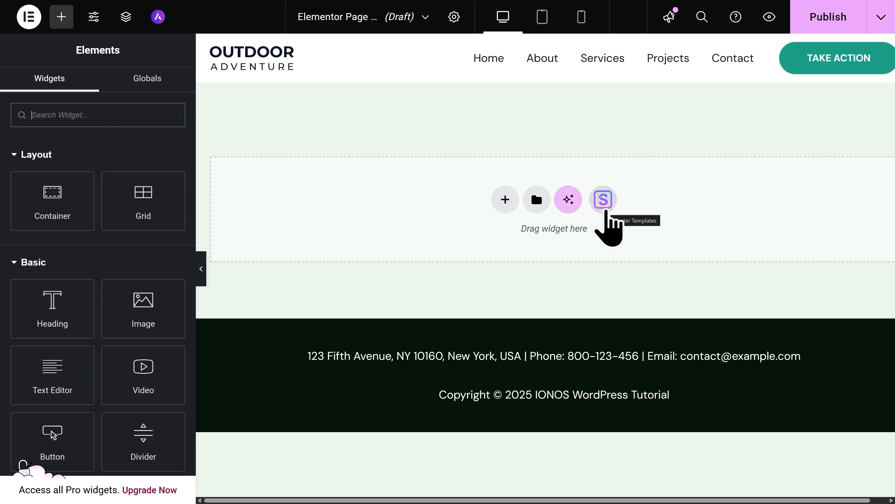
{"action": "left_click", "coordinate": [605, 208]}
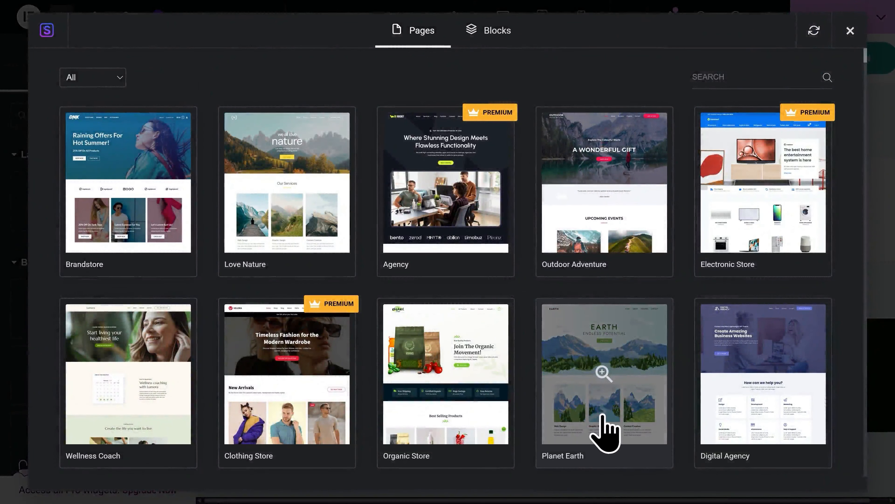
{"action": "left_click", "coordinate": [606, 431]}
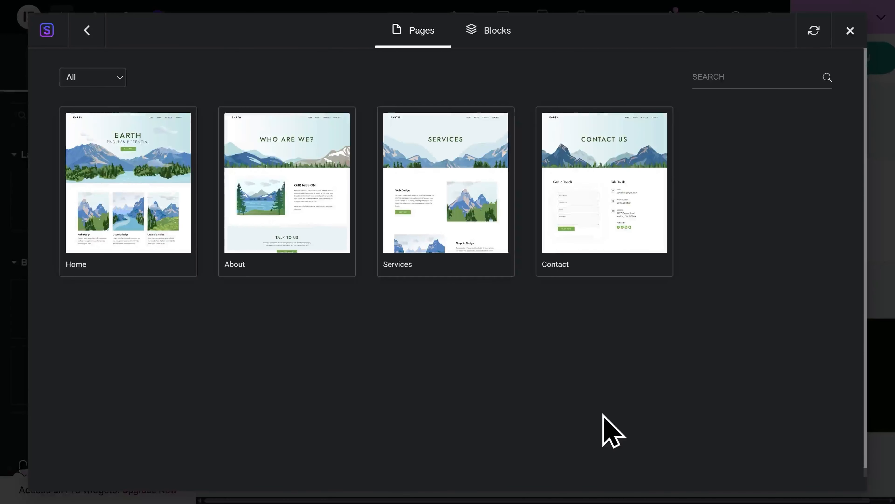
{"action": "left_click", "coordinate": [303, 263]}
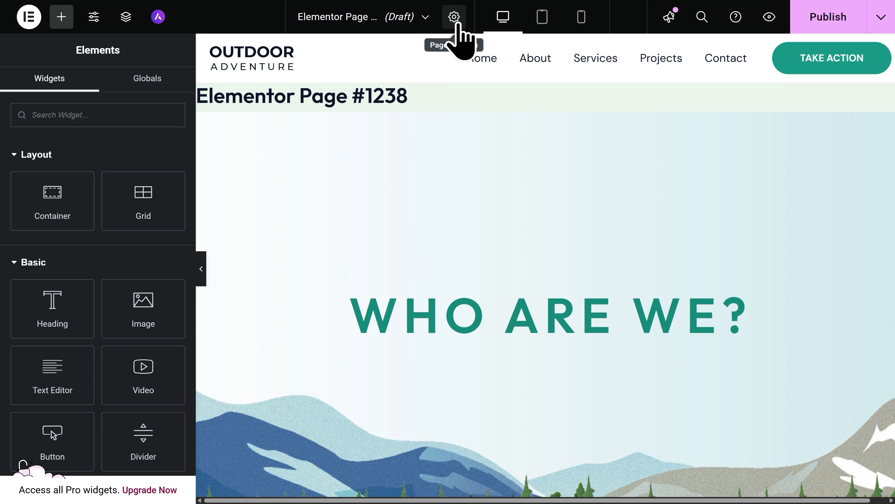
Set the new page's title to "Who Are We?" and hide the title on the page.
{"action": "left_click", "coordinate": [454, 17]}
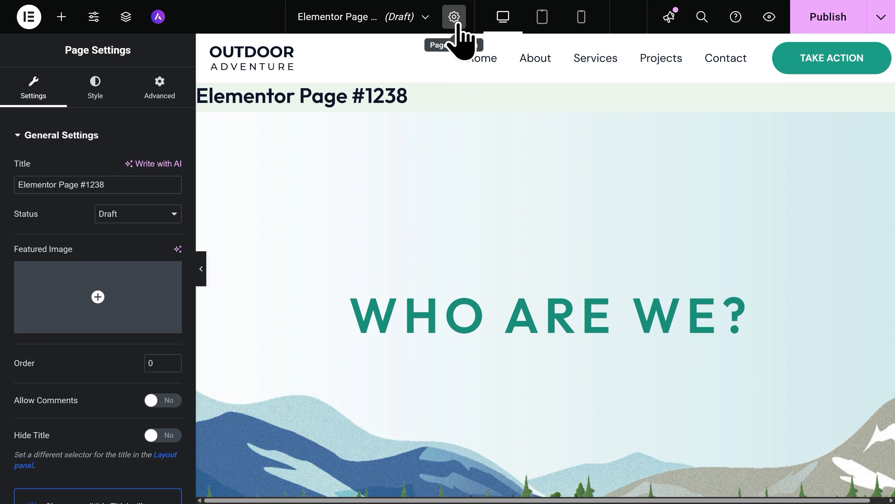
{"action": "triple_click", "coordinate": [118, 186]}
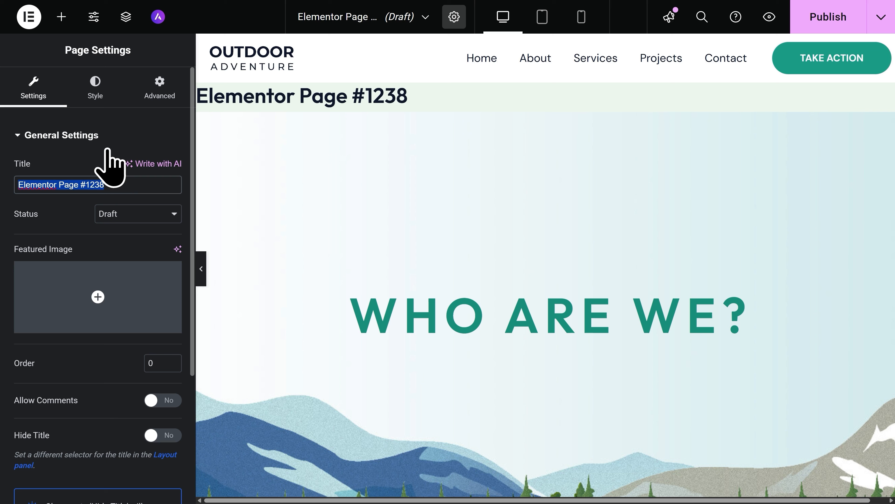
{"action": "type", "text": "Who Are "}
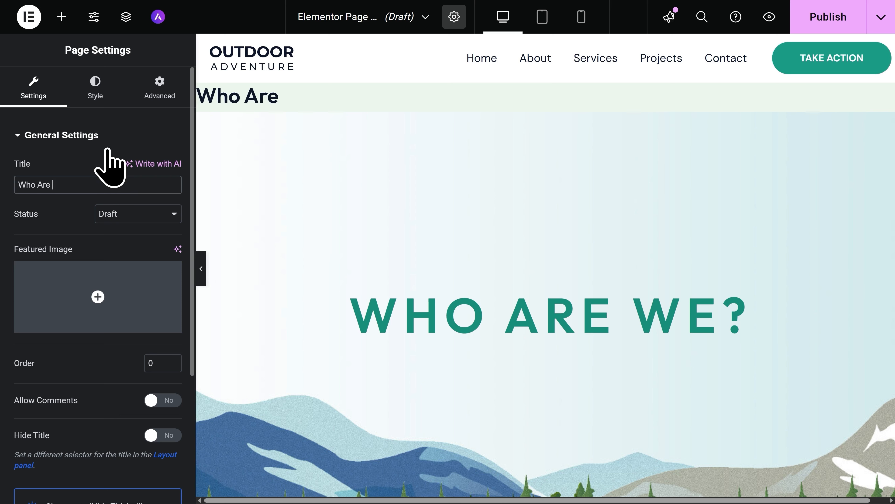
{"action": "type", "text": "We?"}
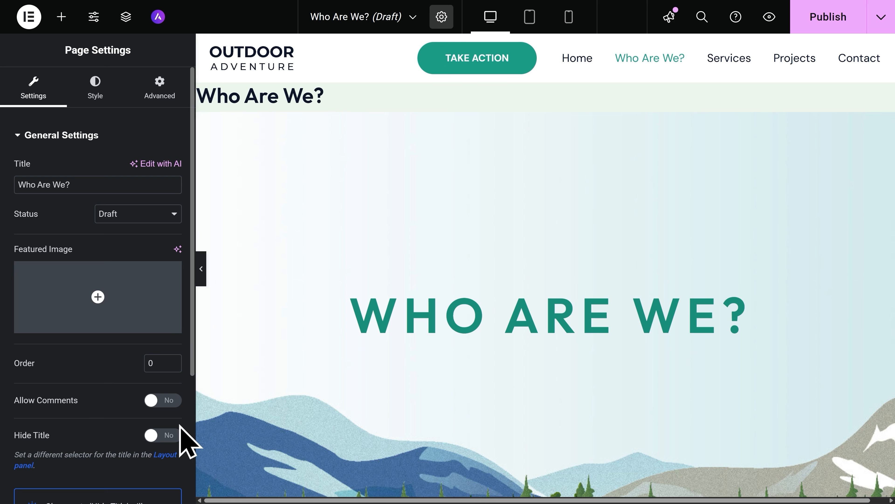
{"action": "left_click", "coordinate": [164, 437]}
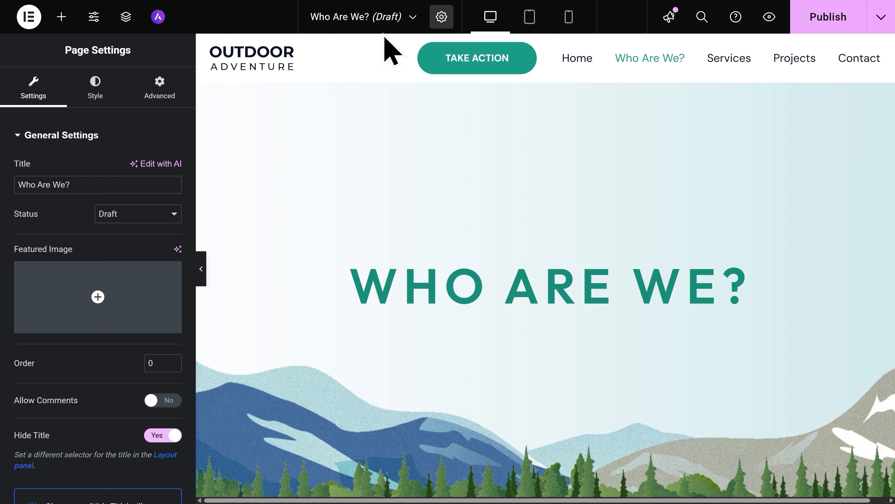
Publish the "Who Are We?" page and open its live preview.
{"action": "left_click", "coordinate": [808, 28]}
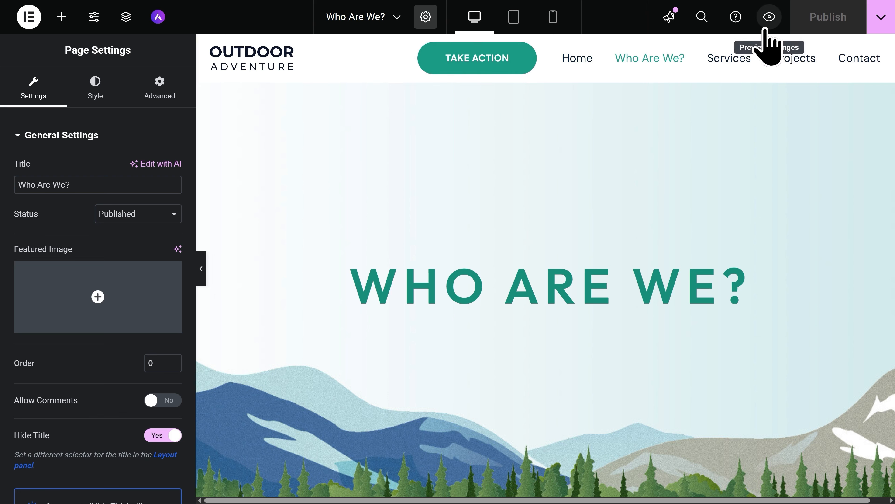
{"action": "left_click", "coordinate": [769, 17]}
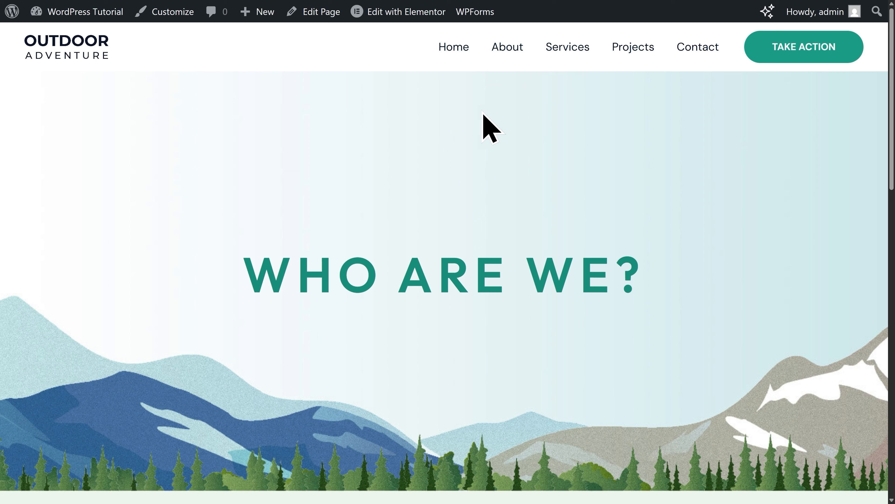
Add the "Who Are We?" page to the site's primary menu in the WordPress Customizer.
{"action": "left_click", "coordinate": [166, 14]}
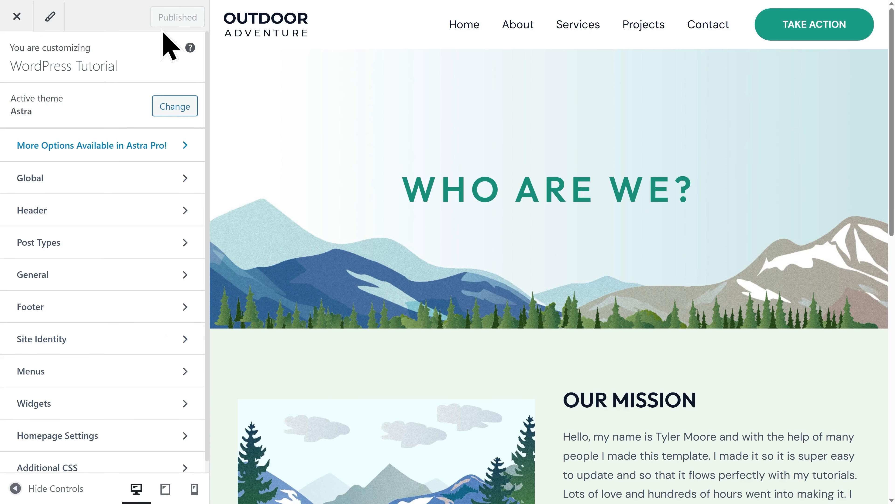
{"action": "left_click", "coordinate": [79, 367]}
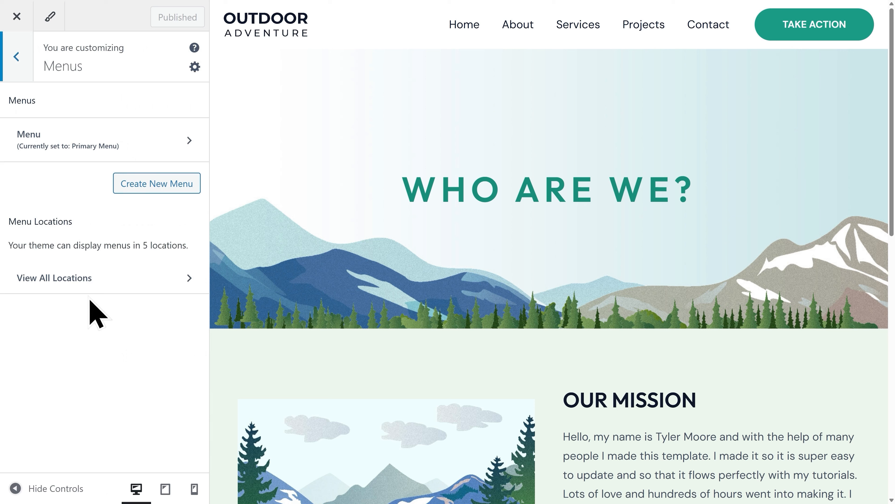
{"action": "left_click", "coordinate": [131, 145]}
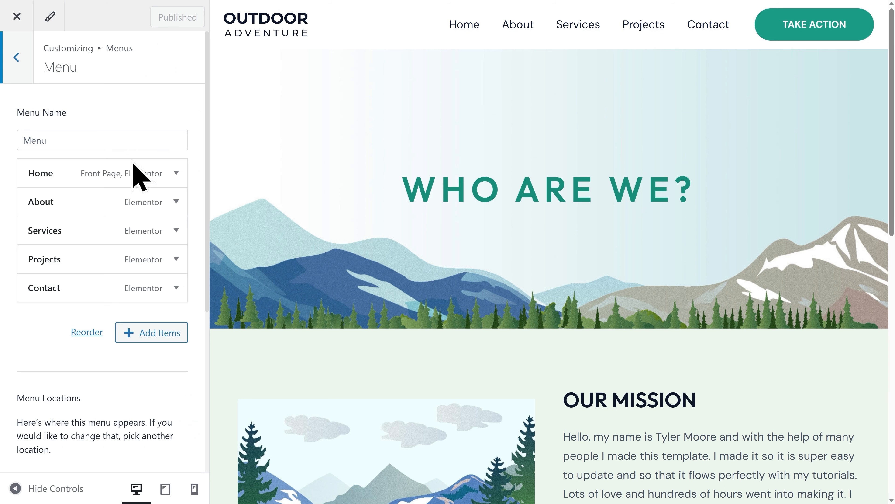
{"action": "left_click", "coordinate": [152, 332]}
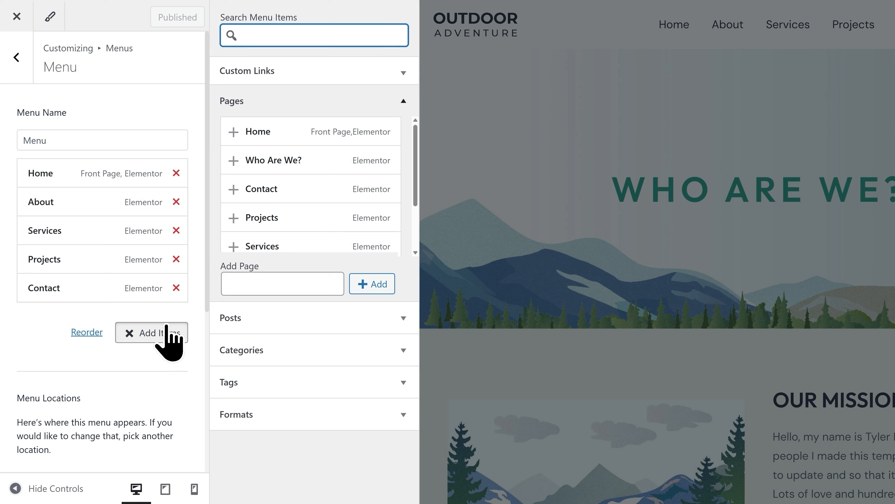
{"action": "left_click", "coordinate": [233, 160]}
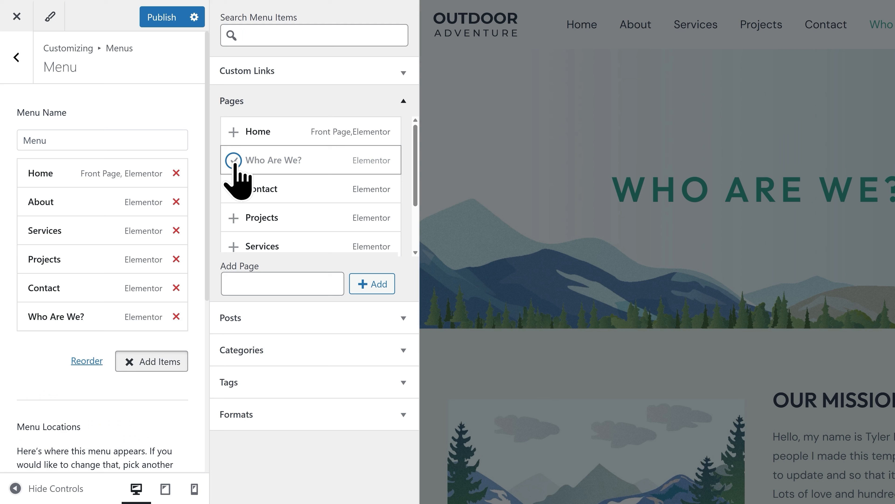
Remove About from the menu, move "Who Are We?" directly below Home, and publish the menu changes.
{"action": "left_click", "coordinate": [176, 202]}
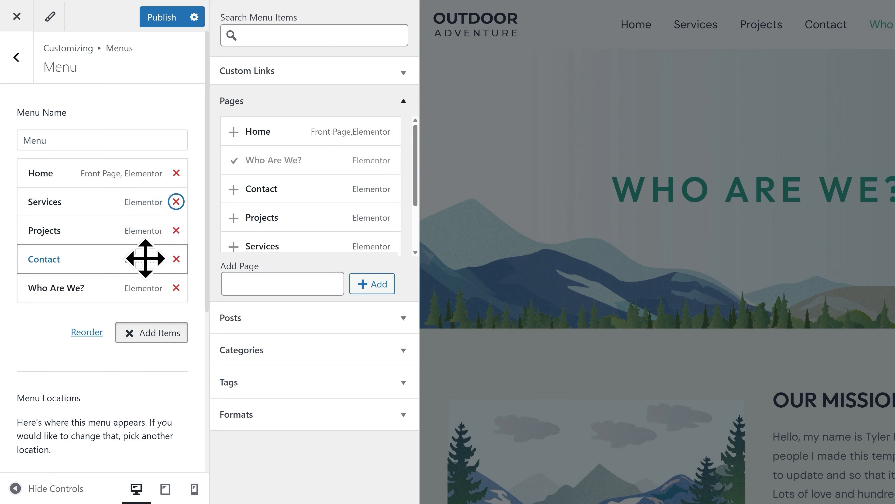
{"action": "left_click_drag", "start_coordinate": [102, 291], "coordinate": [97, 204]}
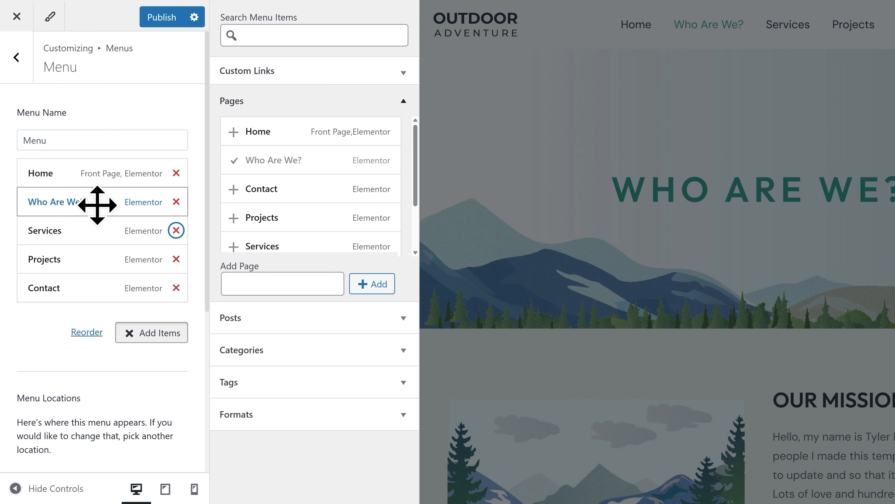
{"action": "left_click", "coordinate": [165, 22]}
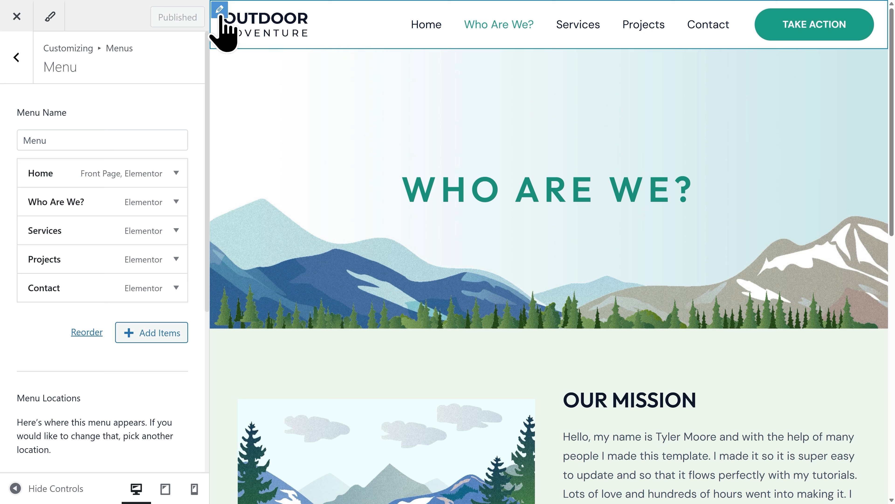
Edit the primary header layout so that the Primary Menu comes after the Button.
{"action": "left_click", "coordinate": [219, 9]}
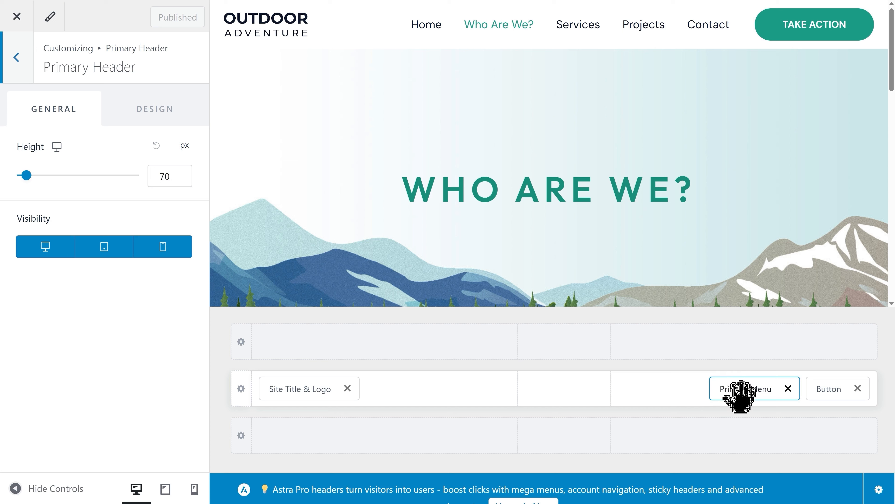
{"action": "left_click_drag", "start_coordinate": [747, 392], "coordinate": [830, 386]}
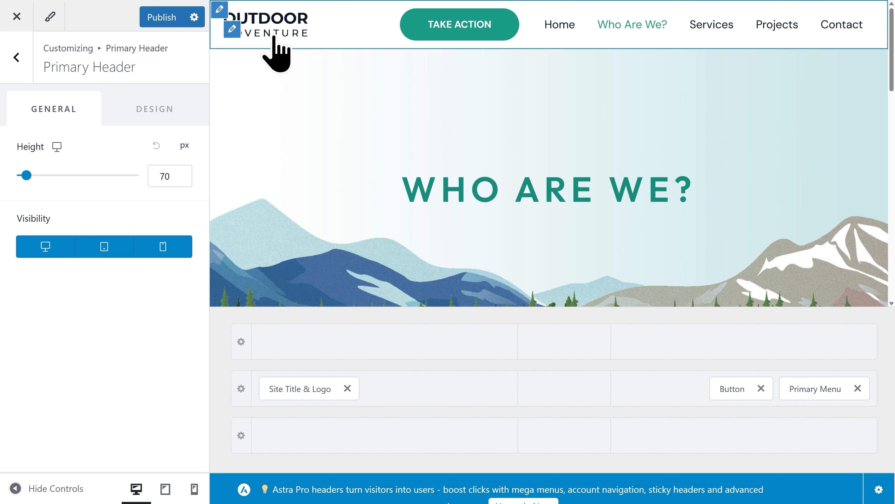
Replace the header's site logo with the black Metics Media mountain logo from the media library.
{"action": "left_click", "coordinate": [19, 72]}
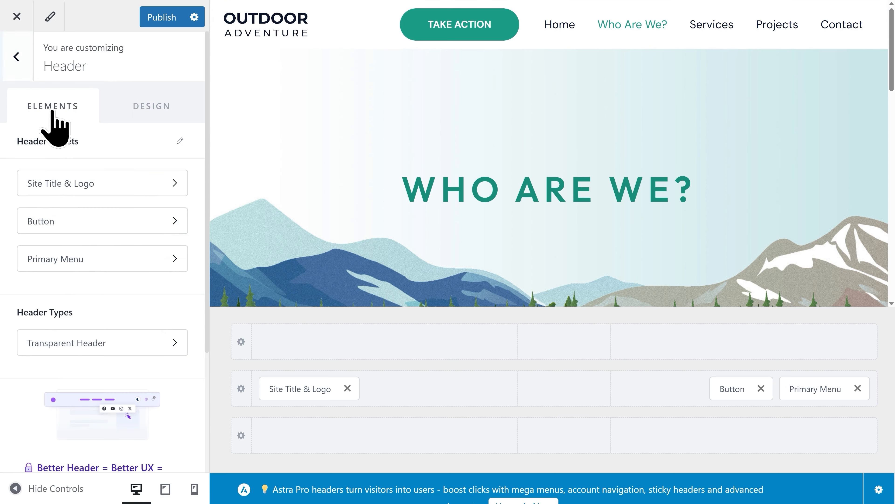
{"action": "left_click", "coordinate": [106, 184]}
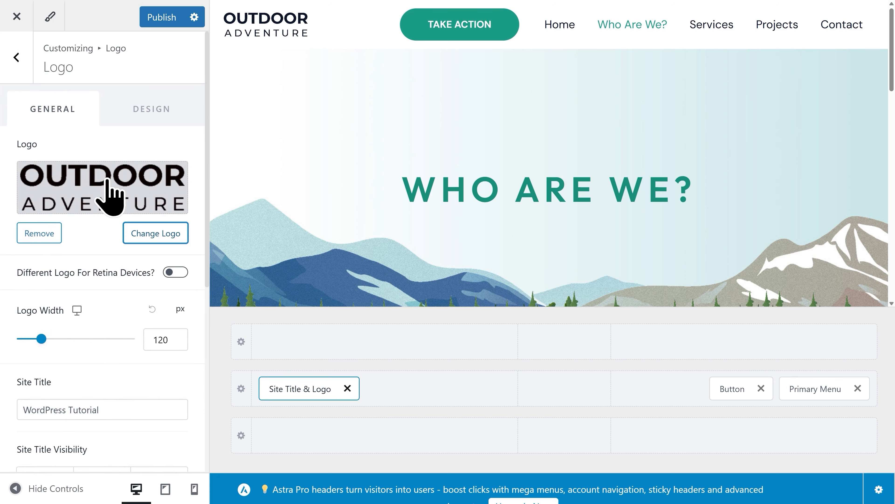
{"action": "left_click", "coordinate": [157, 233]}
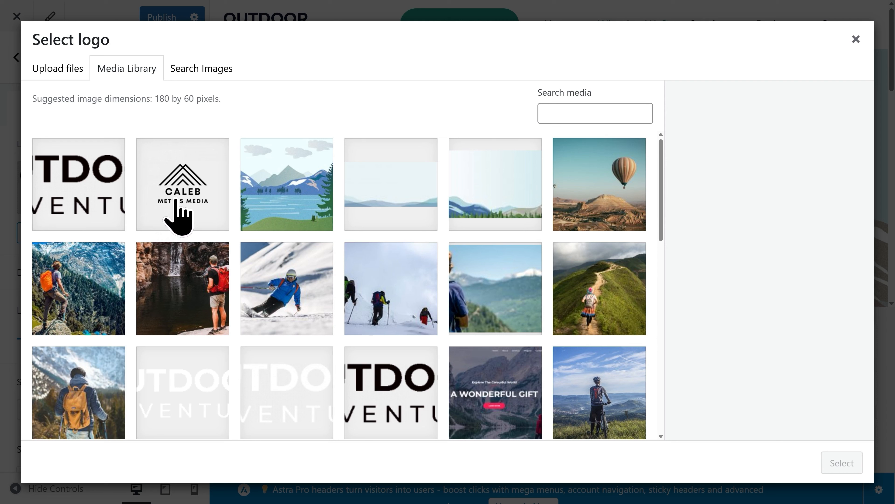
{"action": "left_click", "coordinate": [175, 201]}
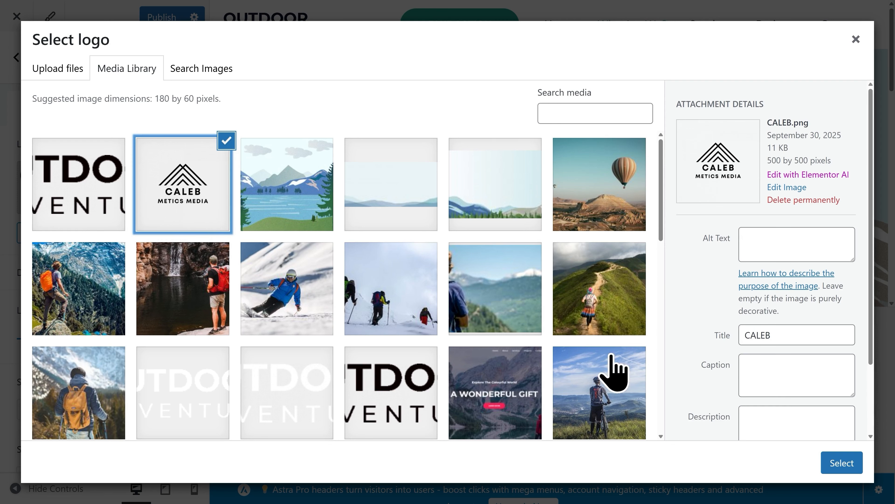
{"action": "left_click", "coordinate": [837, 463]}
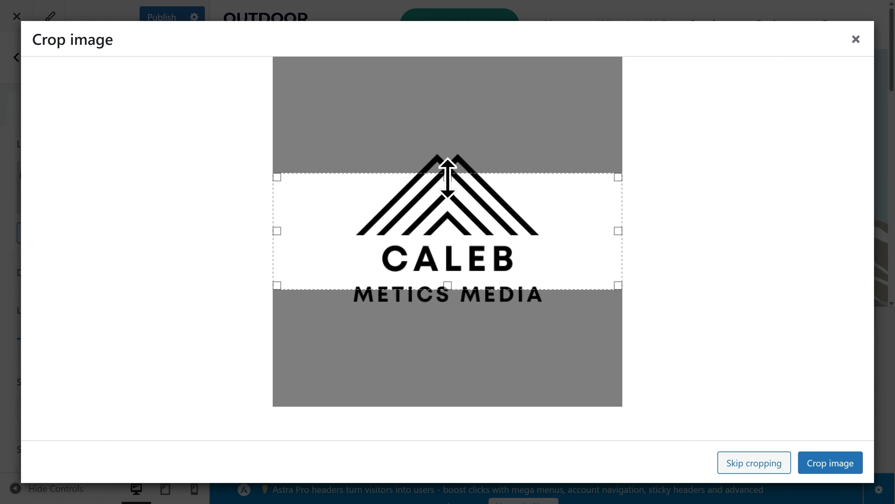
Crop the new logo to full width, closely framing the mountain icon and both text lines vertically, and set the logo width to 116 px.
{"action": "left_click_drag", "start_coordinate": [448, 177], "coordinate": [452, 152]}
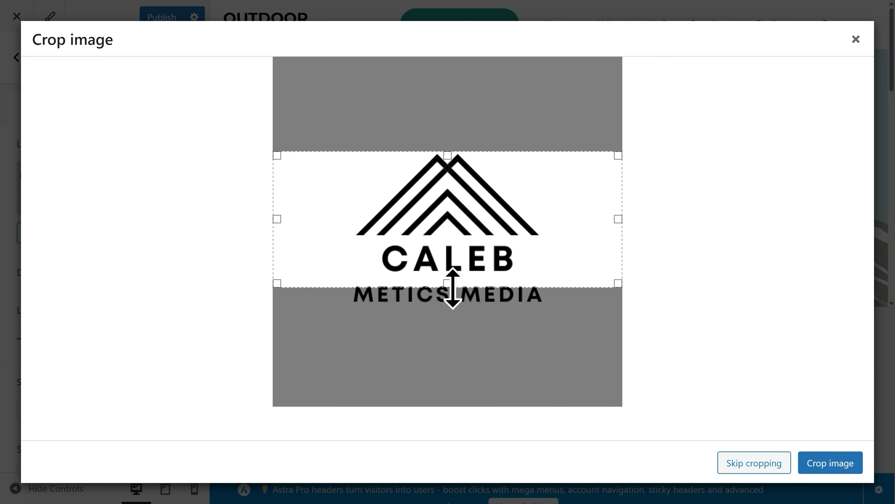
{"action": "left_click_drag", "start_coordinate": [453, 287], "coordinate": [452, 305]}
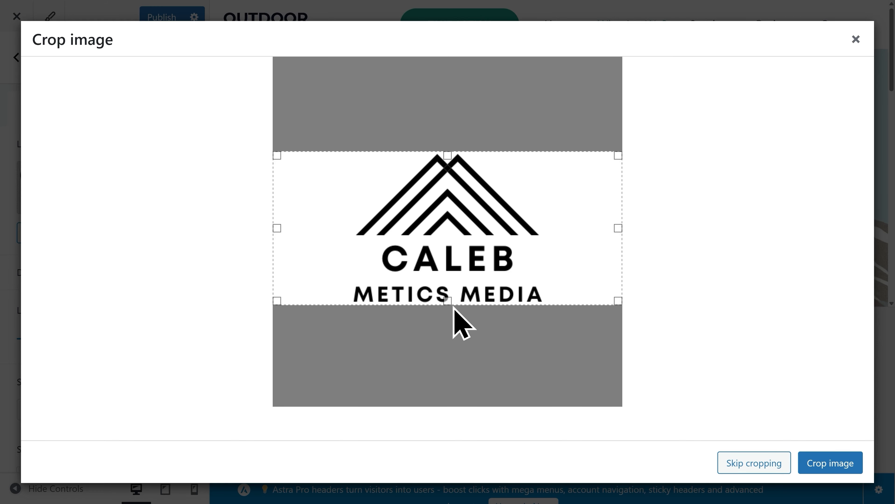
{"action": "left_click", "coordinate": [825, 465]}
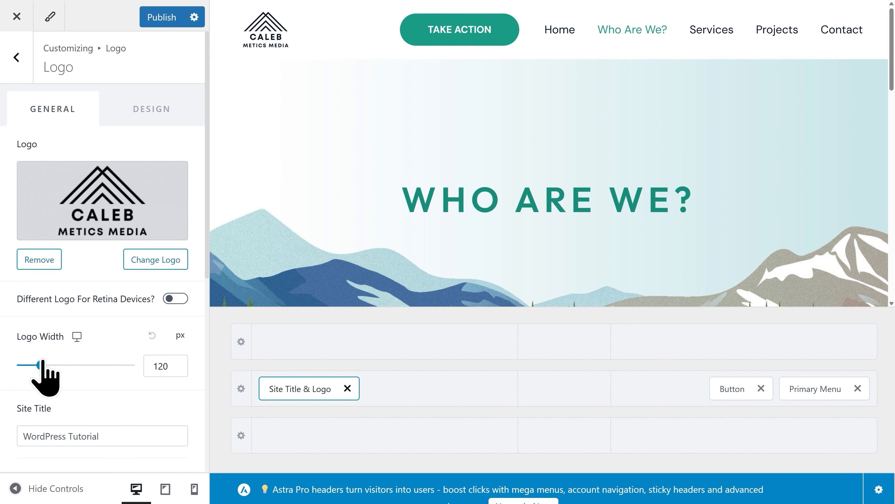
{"action": "mouse_move", "coordinate": [42, 365]}
{"action": "left_mouse_down"}
{"action": "mouse_move", "coordinate": [54, 365]}
{"action": "mouse_move", "coordinate": [41, 365]}
{"action": "left_mouse_up"}
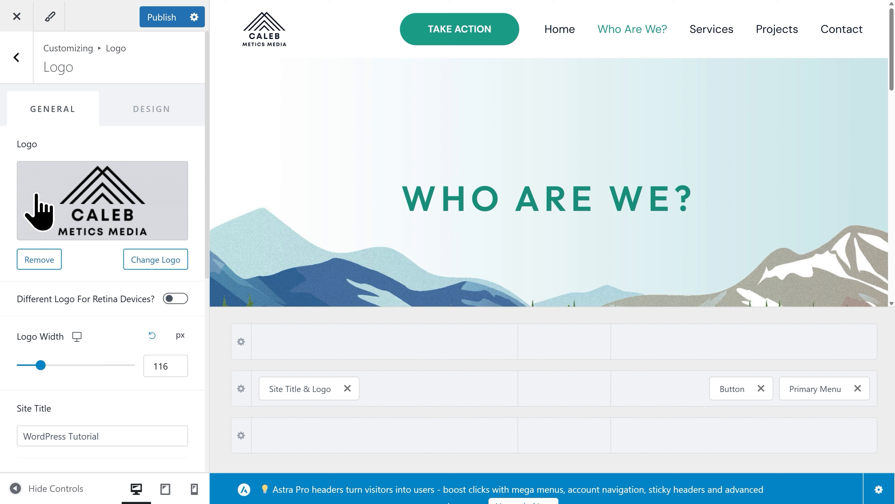
Reorder the footer so that Copyright comes before Widget 1, and publish the header, logo and footer changes.
{"action": "left_click", "coordinate": [26, 65]}
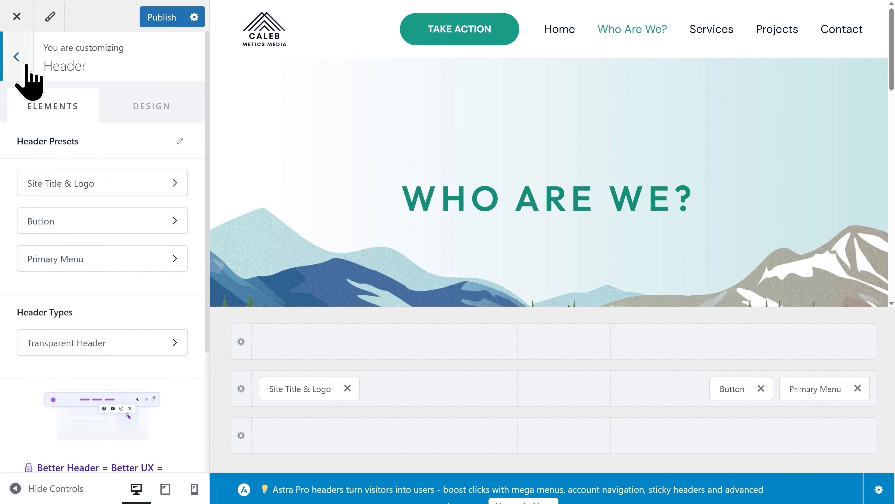
{"action": "left_click", "coordinate": [26, 65]}
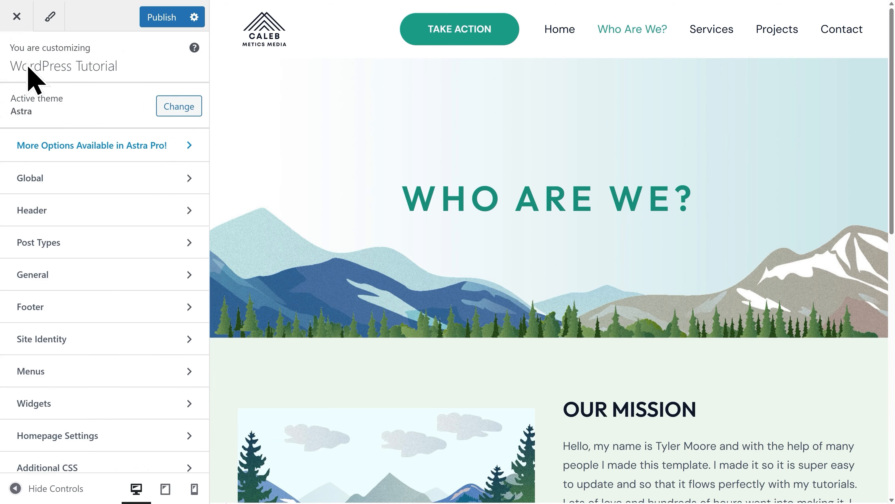
{"action": "left_click", "coordinate": [94, 303]}
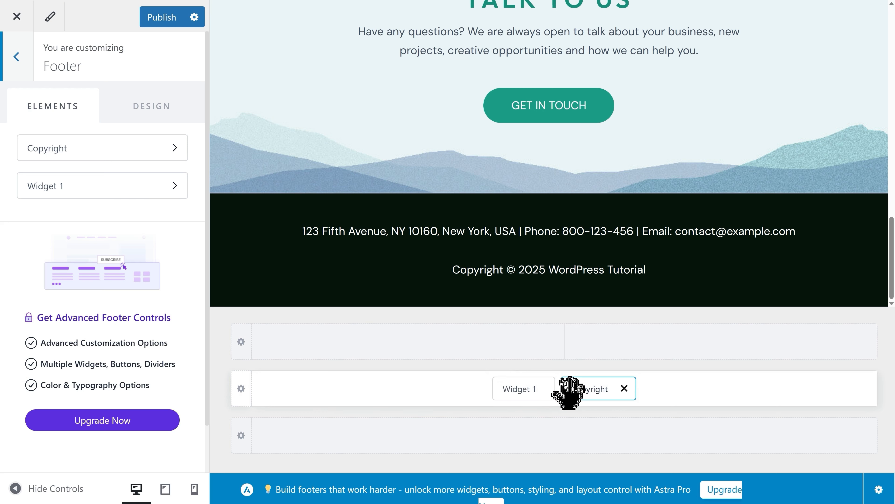
{"action": "left_click_drag", "start_coordinate": [576, 392], "coordinate": [513, 394]}
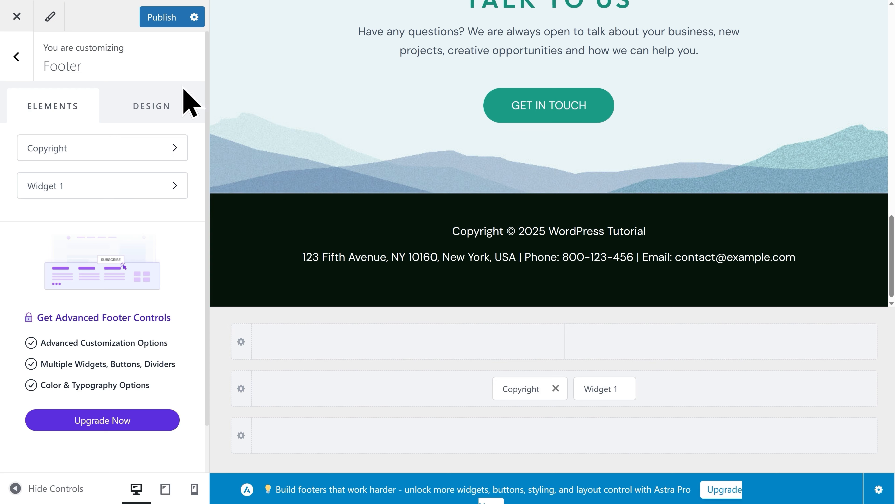
{"action": "left_click", "coordinate": [159, 18]}
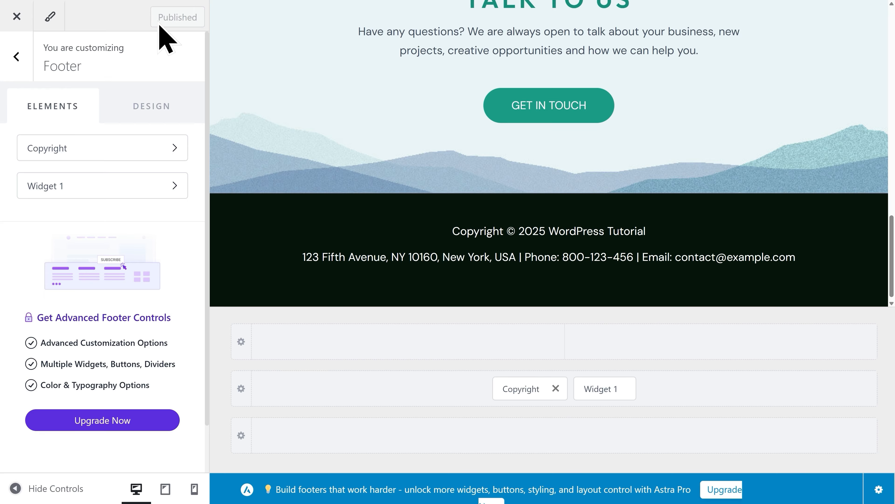